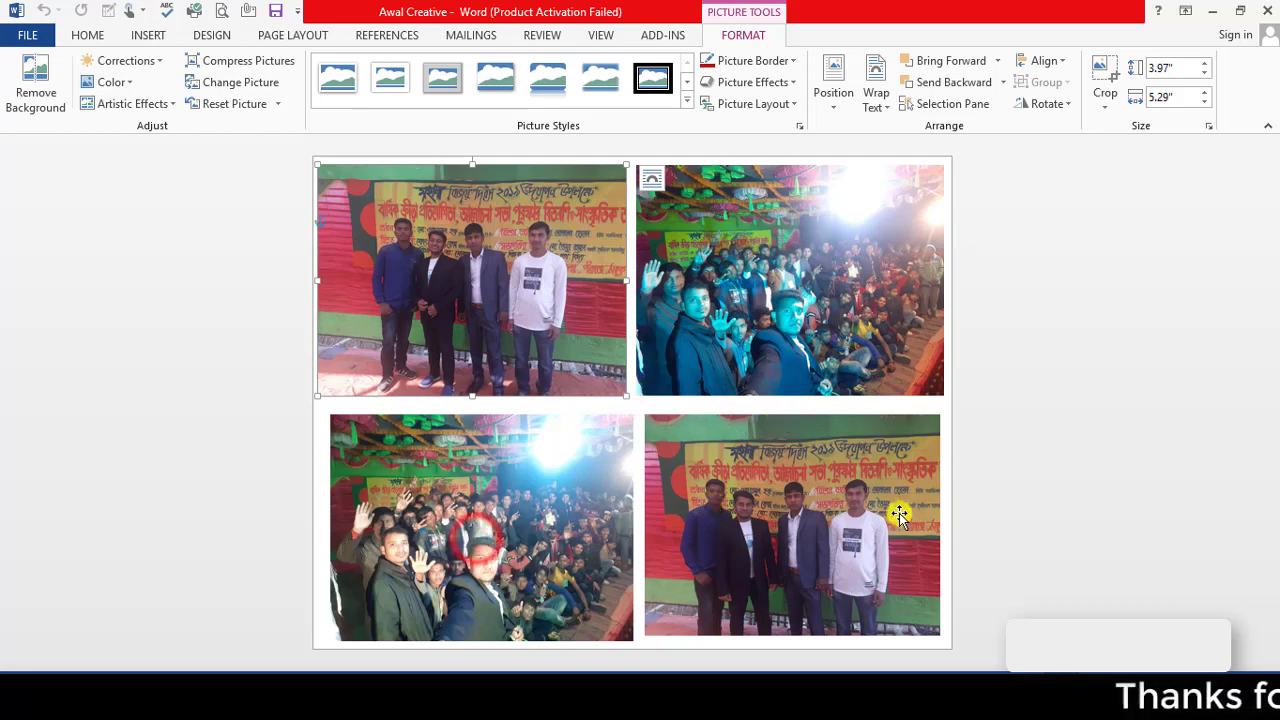
# Step: Select the top-left photo and bring up the Picture Tools FORMAT options
pyautogui.click(890, 514)
pyautogui.click(508, 292)
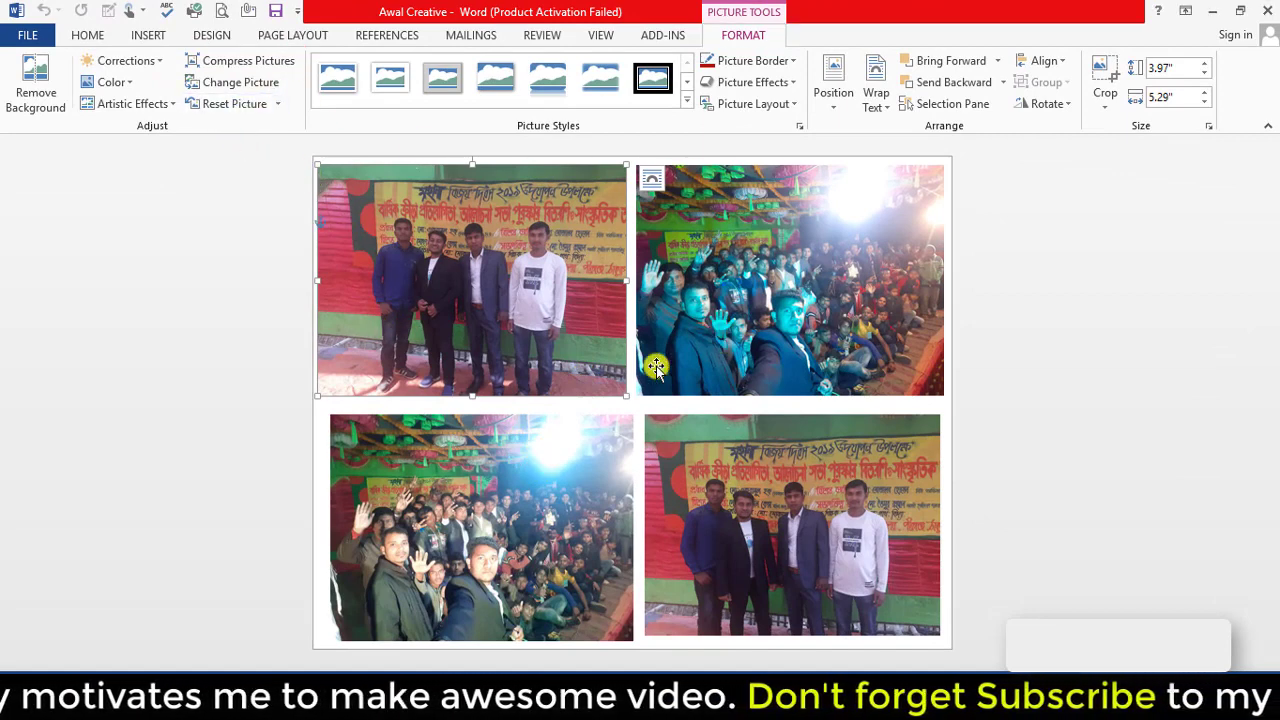
pyautogui.click(1063, 296)
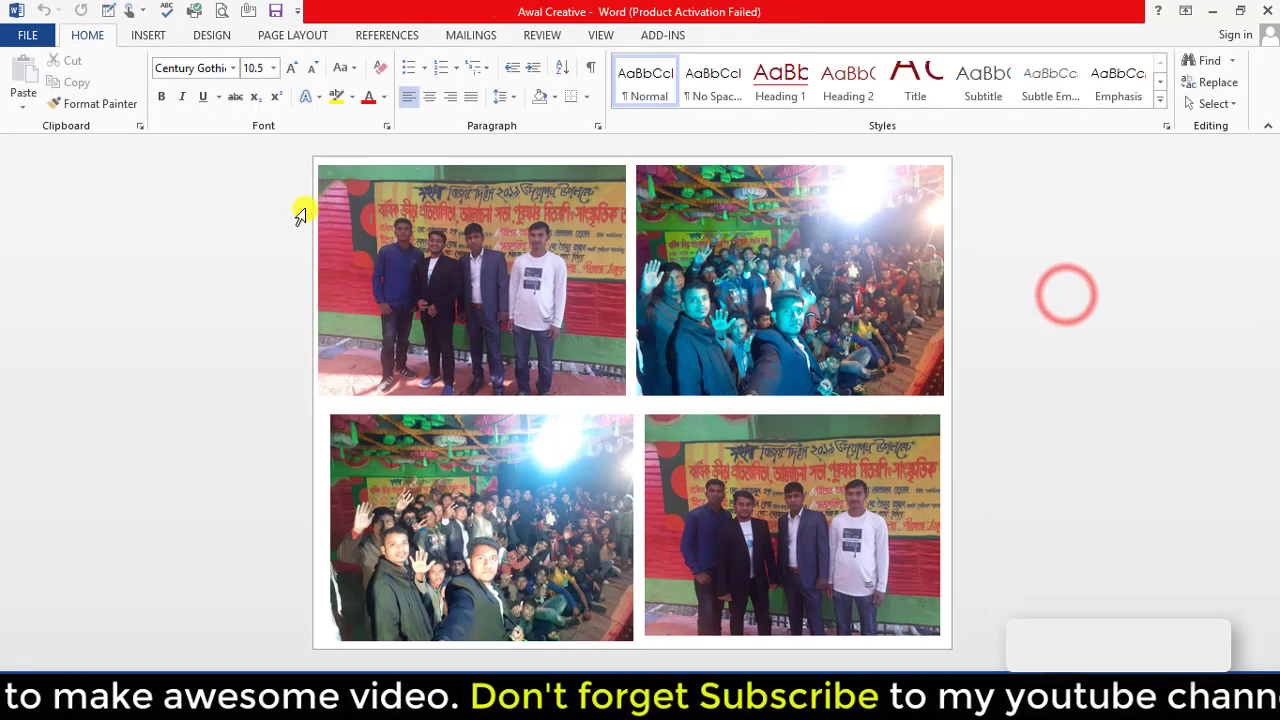
pyautogui.click(512, 198)
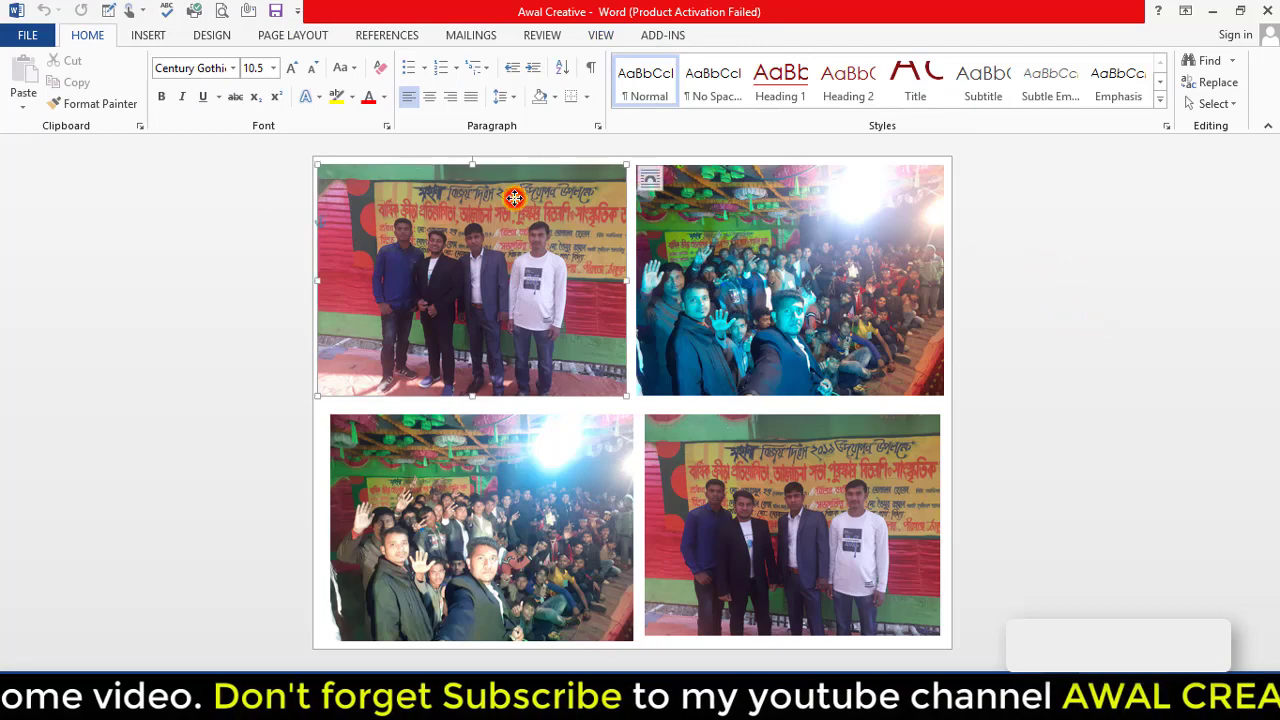
pyautogui.click(743, 35)
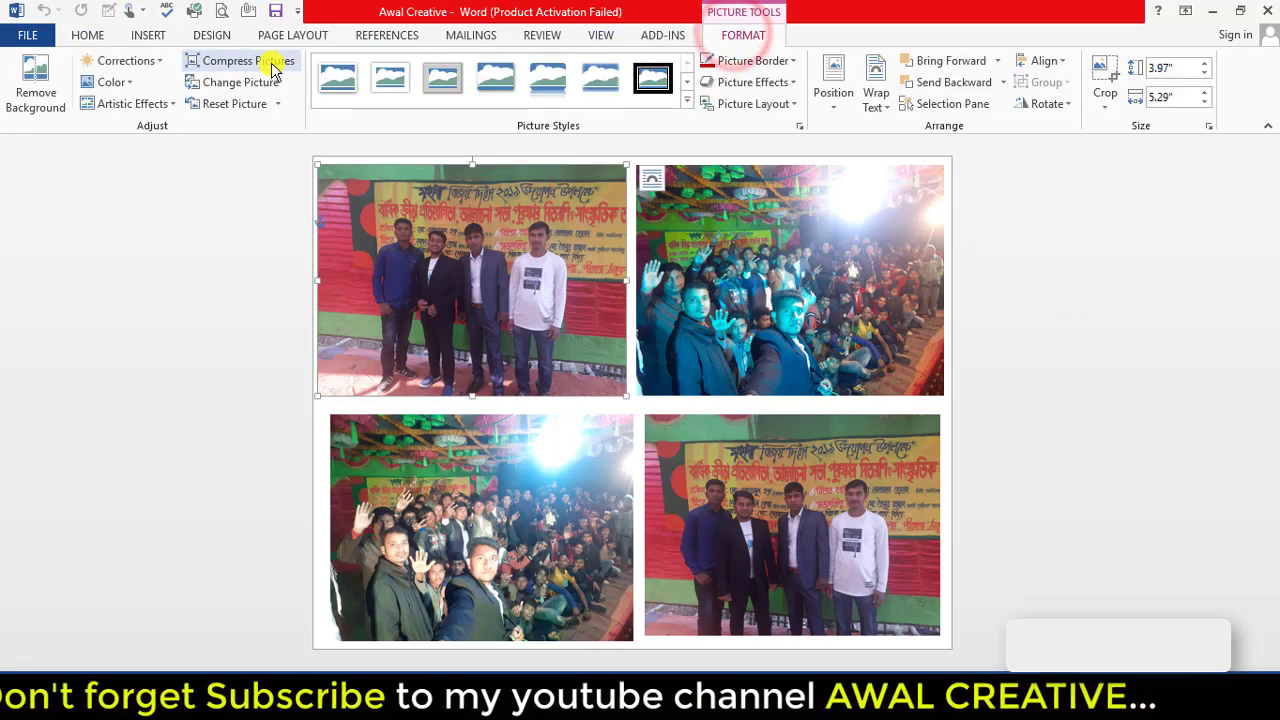
# Step: Minimize Word, refresh the desktop, and select the Awal Creative document icon
pyautogui.click(1218, 13)
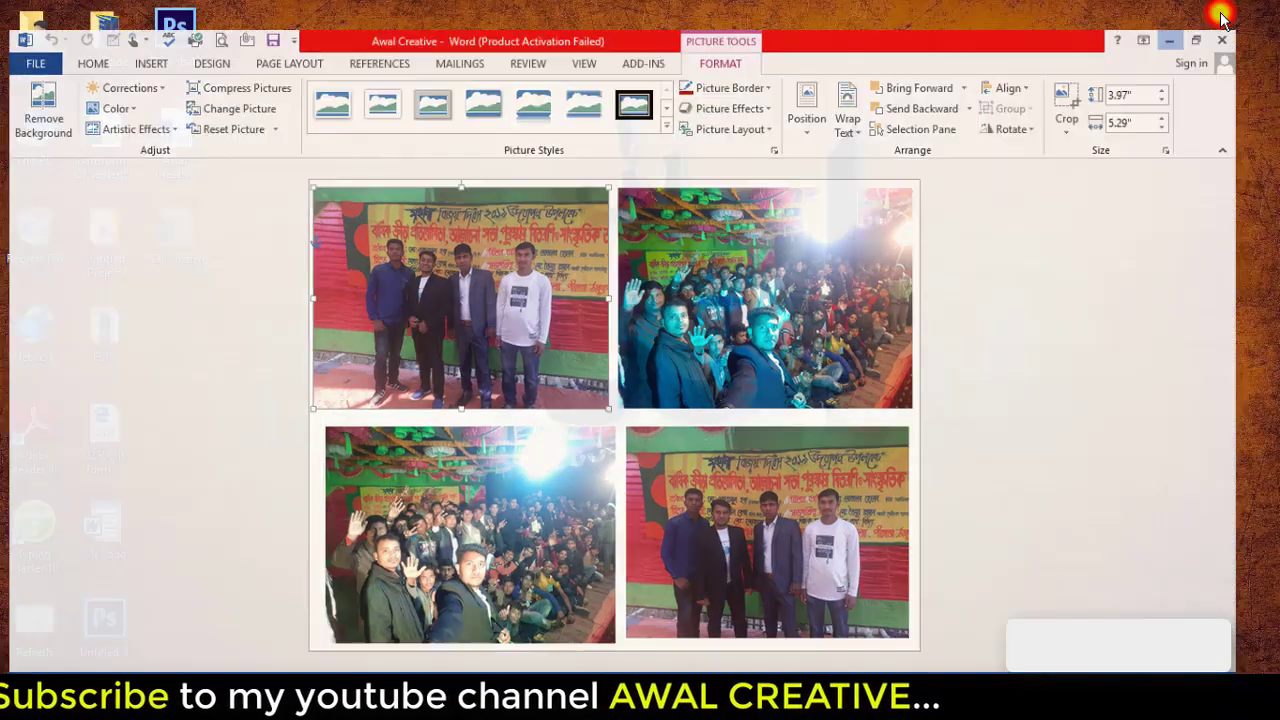
pyautogui.rightClick(464, 195)
pyautogui.click(527, 252)
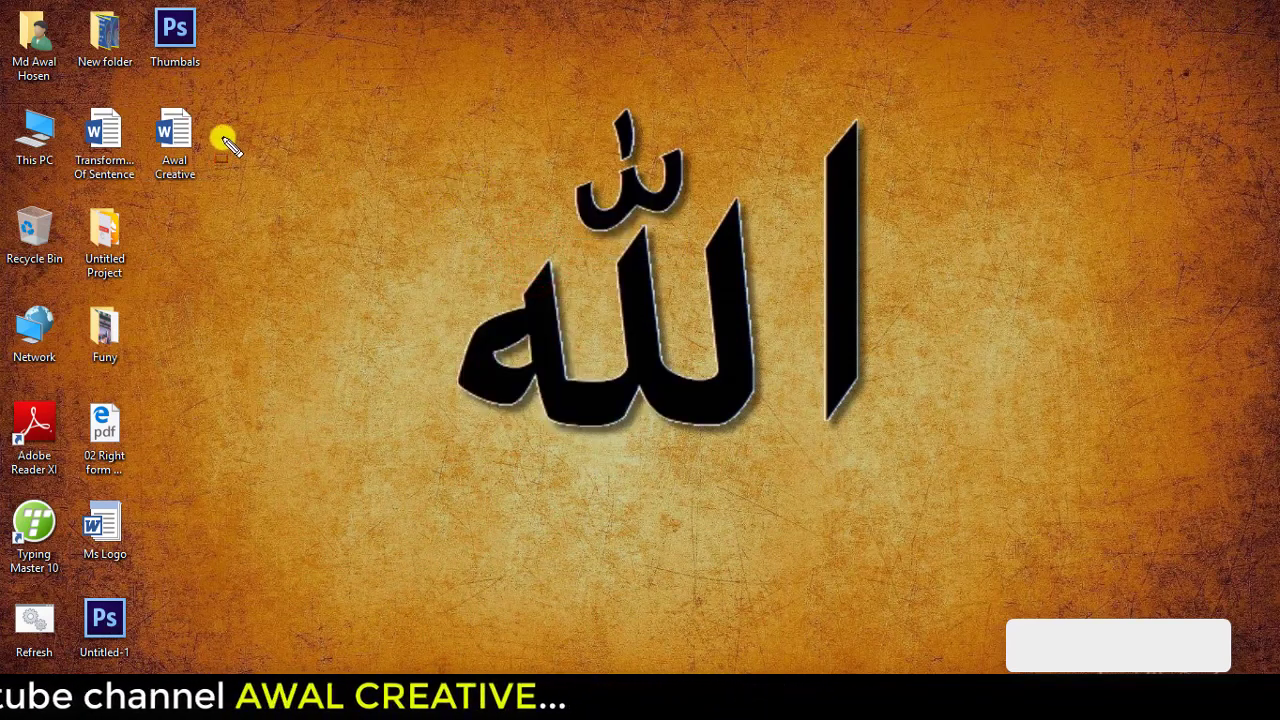
pyautogui.moveTo(217, 182); pyautogui.dragTo(240, 197)
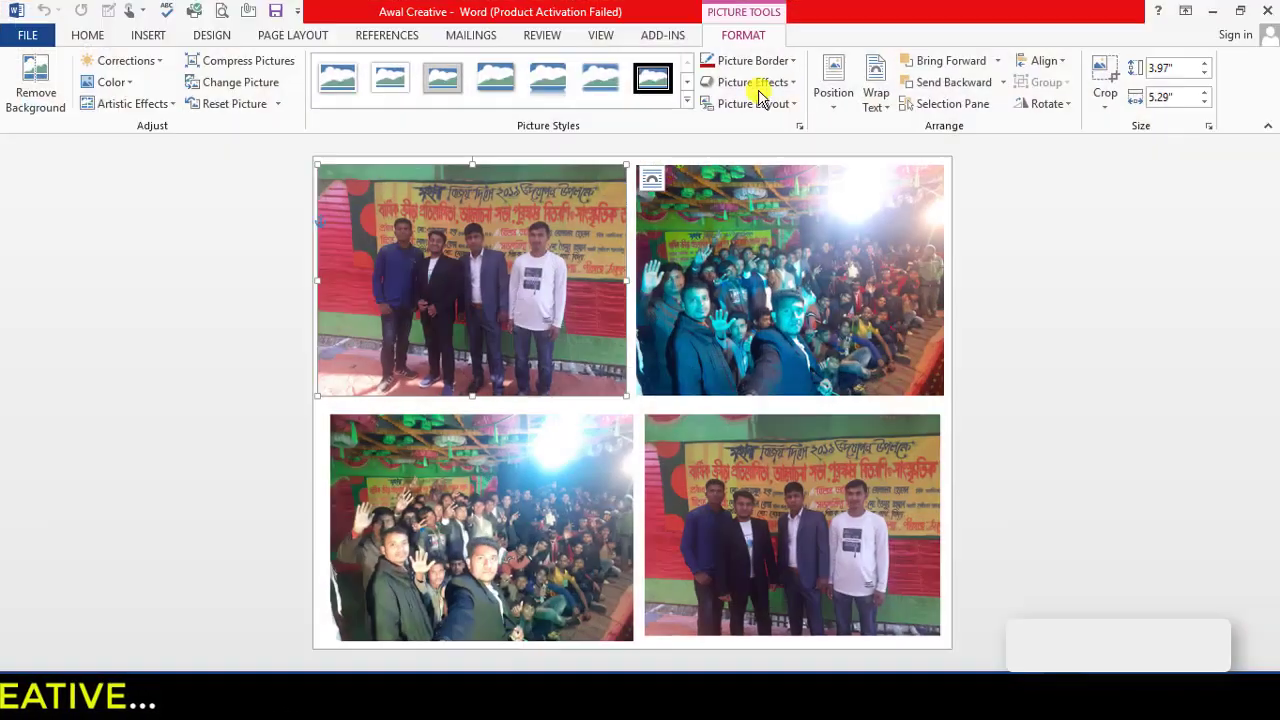
# Step: Minimize Word once more and reselect the Awal Creative icon on the desktop
pyautogui.scroll(3, 657, 94)
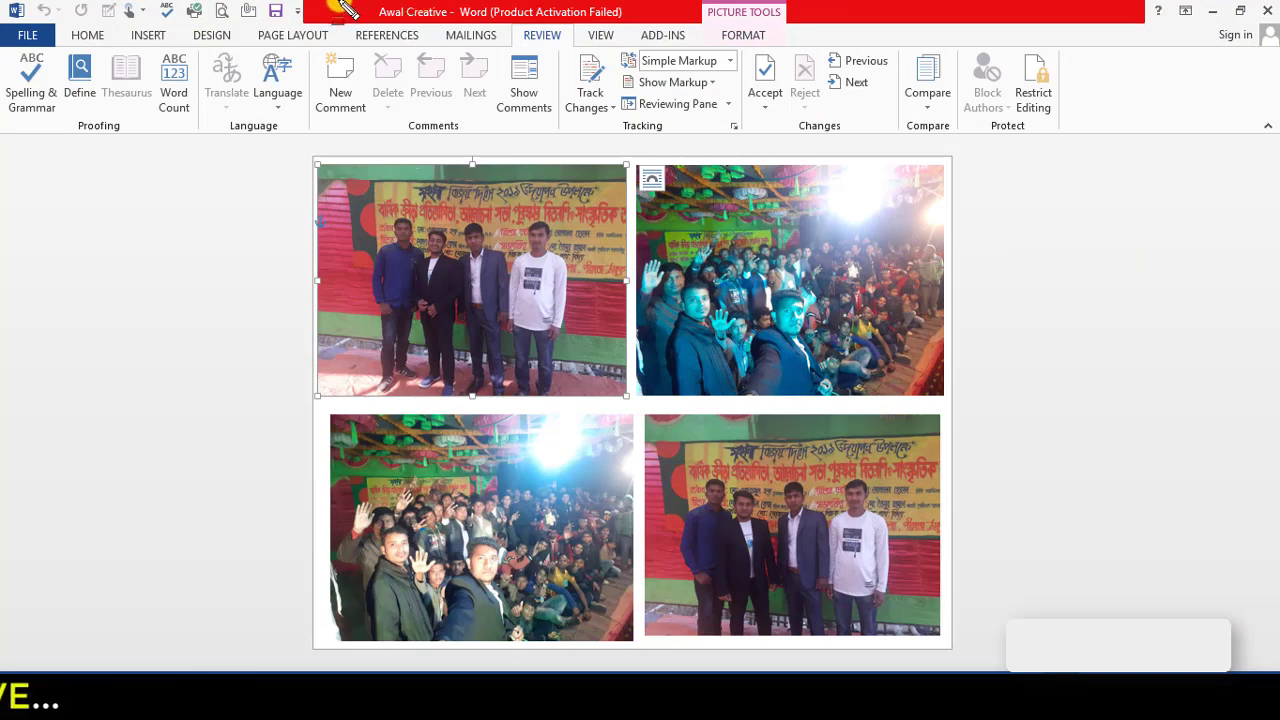
pyautogui.moveTo(338, 22); pyautogui.dragTo(676, 40)
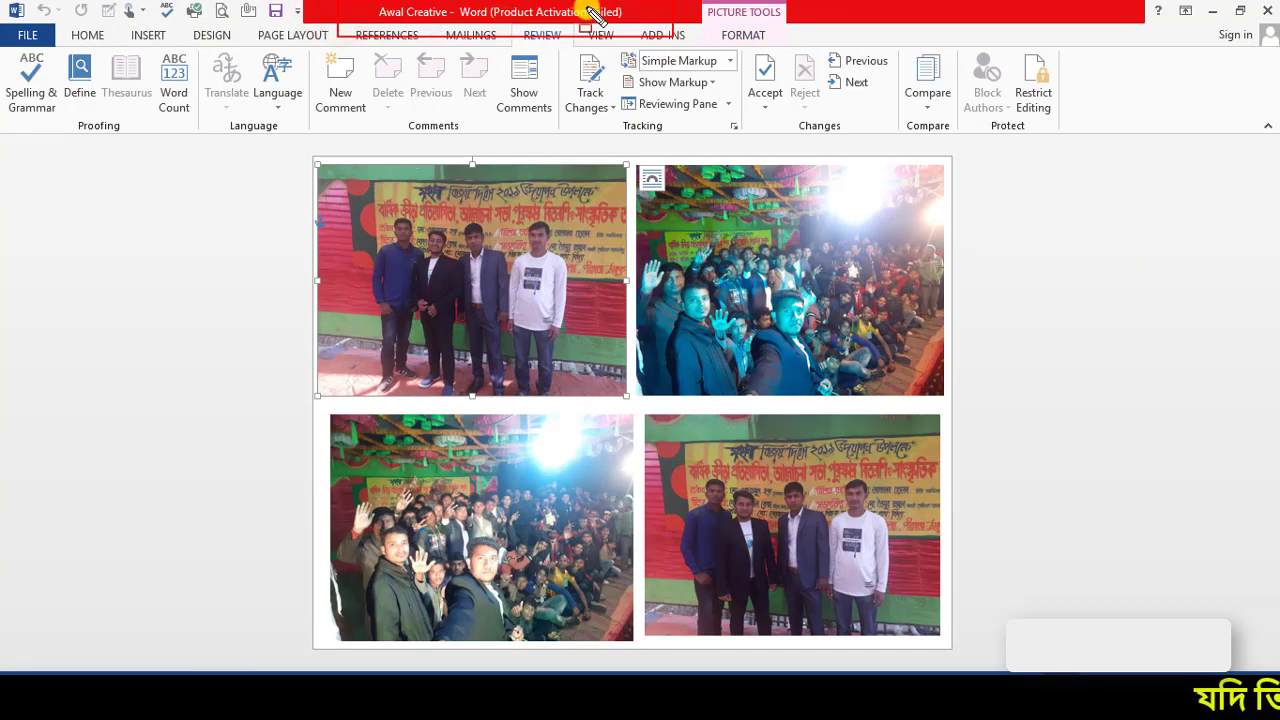
pyautogui.click(1213, 18)
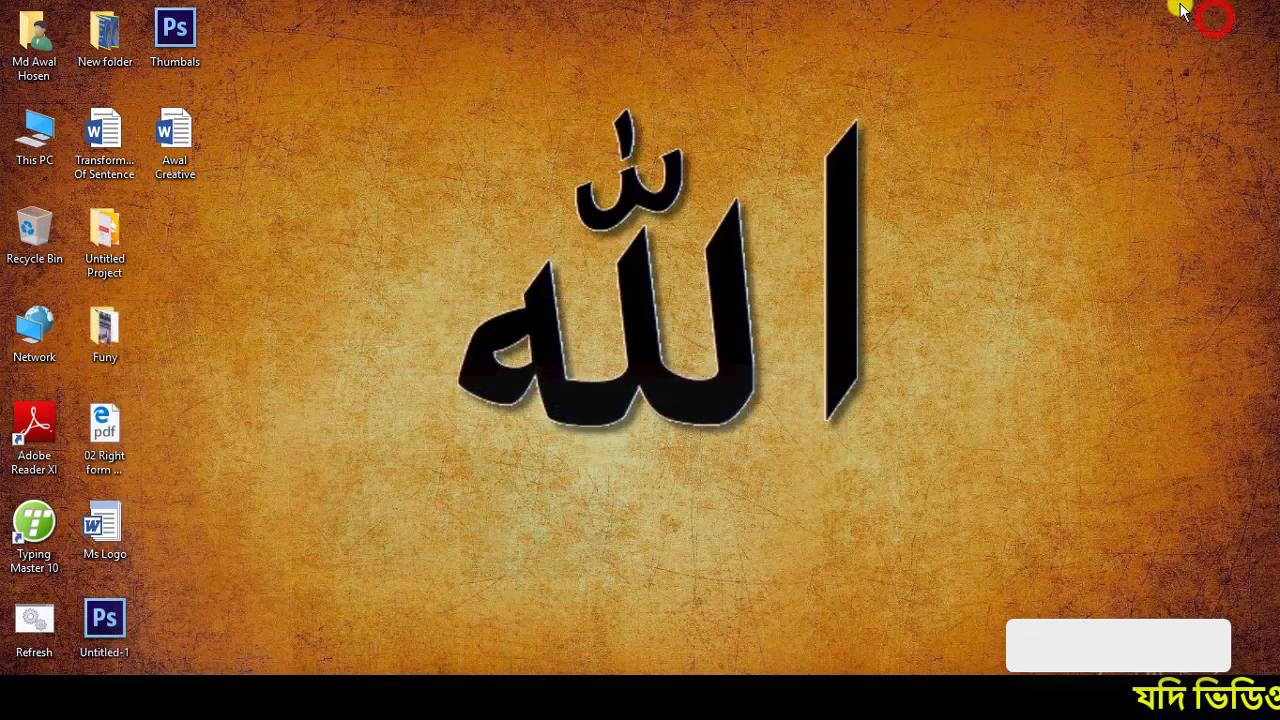
pyautogui.click(180, 130)
# Step: Open Properties for the Awal Creative file and read its 2.08 MB size
pyautogui.rightClick(180, 130)
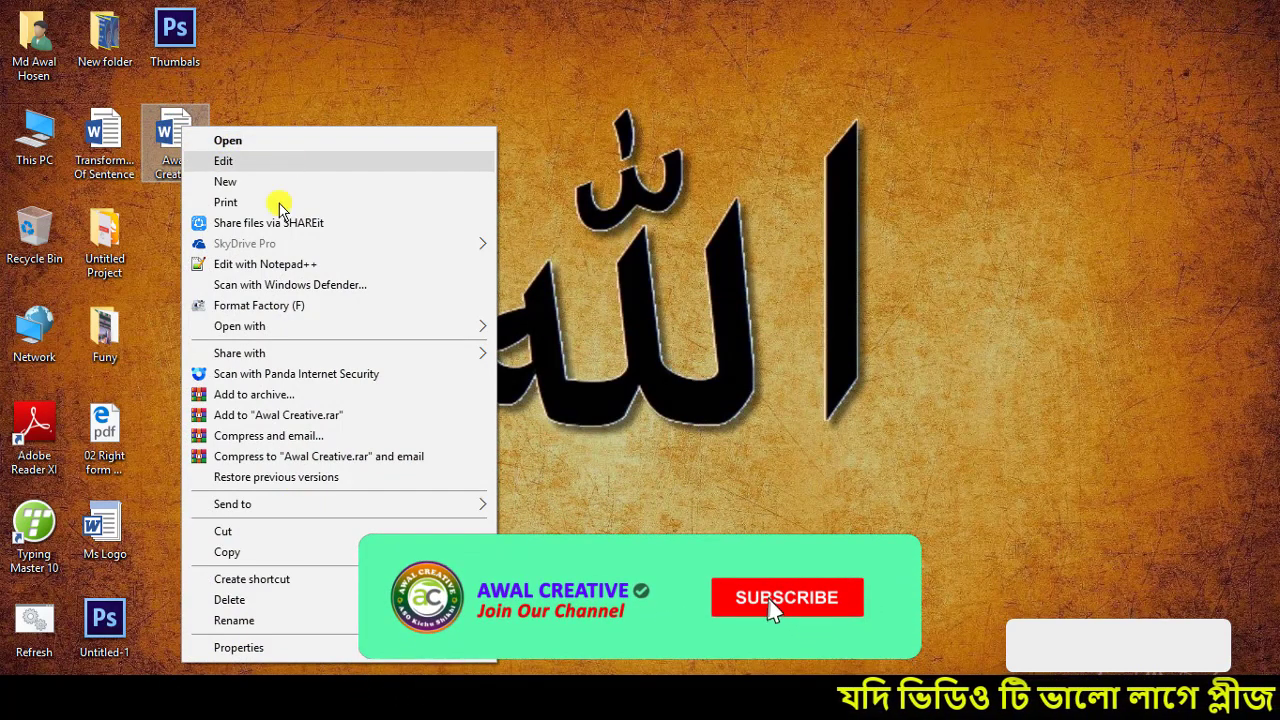
pyautogui.click(240, 648)
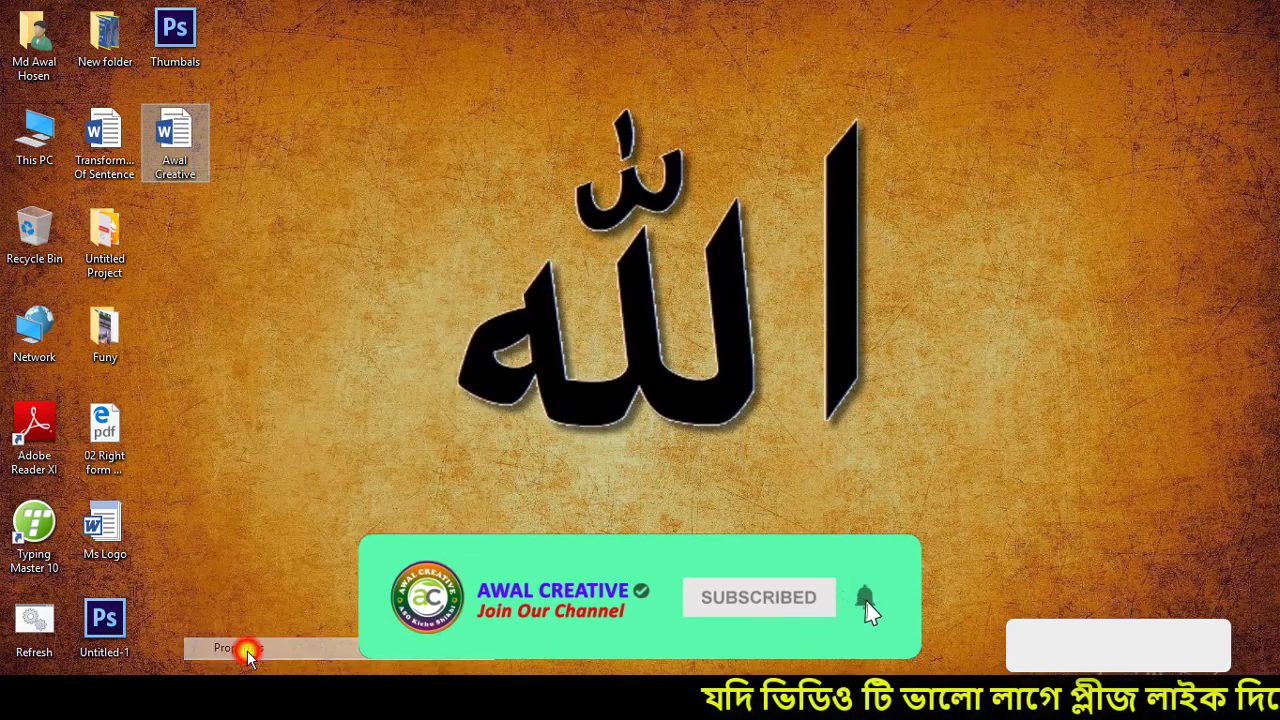
pyautogui.moveTo(368, 145); pyautogui.dragTo(384, 78)
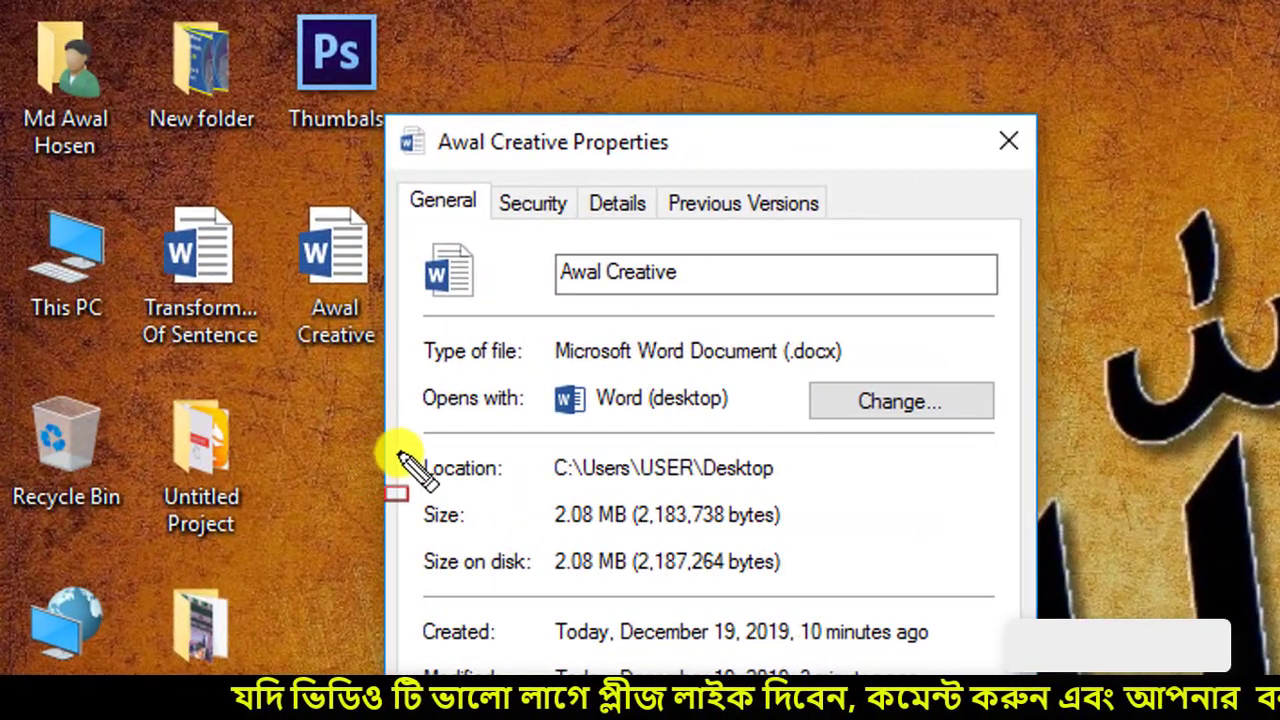
pyautogui.moveTo(400, 447); pyautogui.dragTo(858, 587)
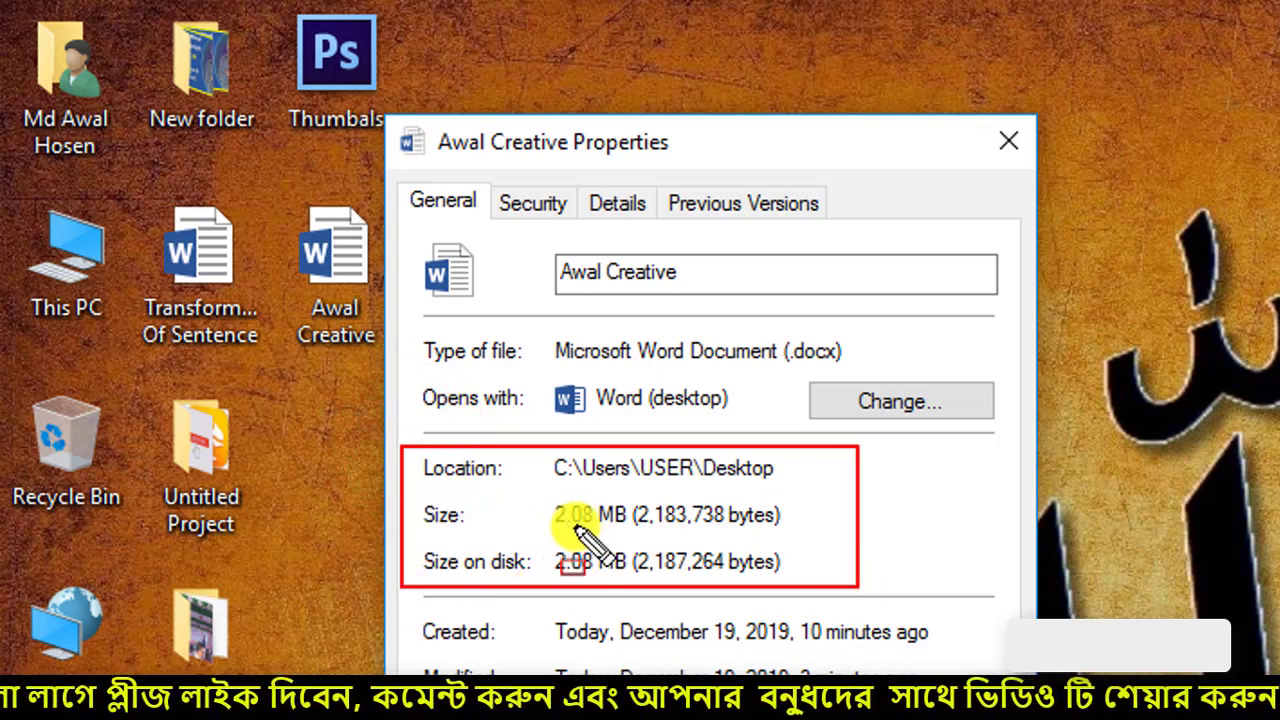
pyautogui.moveTo(520, 497)
pyautogui.mouseDown()
pyautogui.moveTo(640, 530)
pyautogui.moveTo(806, 540)
pyautogui.mouseUp()
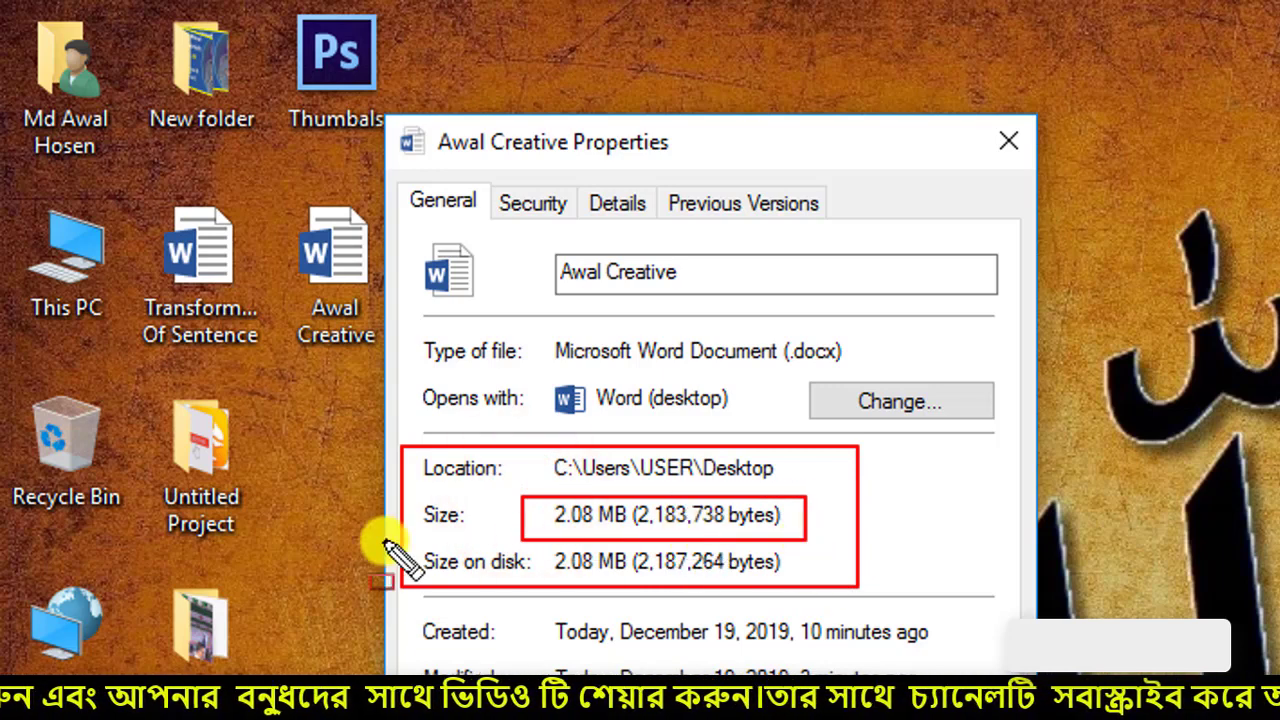
pyautogui.moveTo(415, 538); pyautogui.dragTo(806, 587)
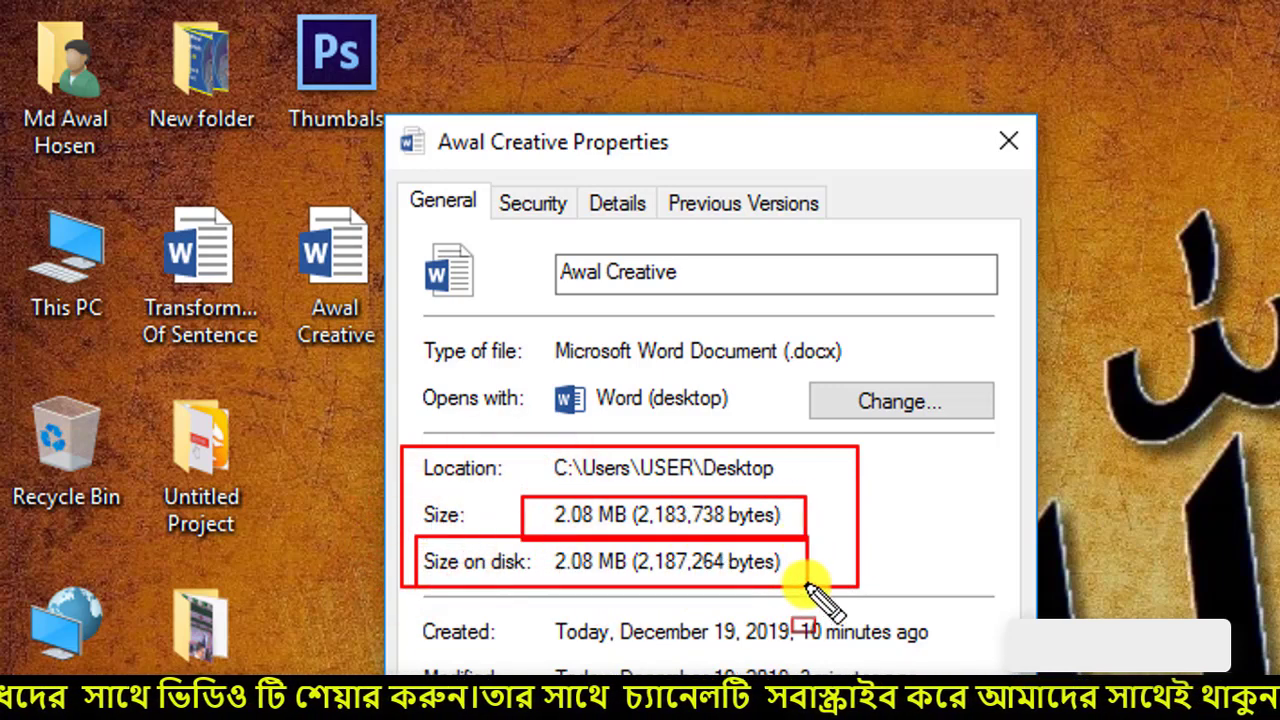
pyautogui.press('Escape')
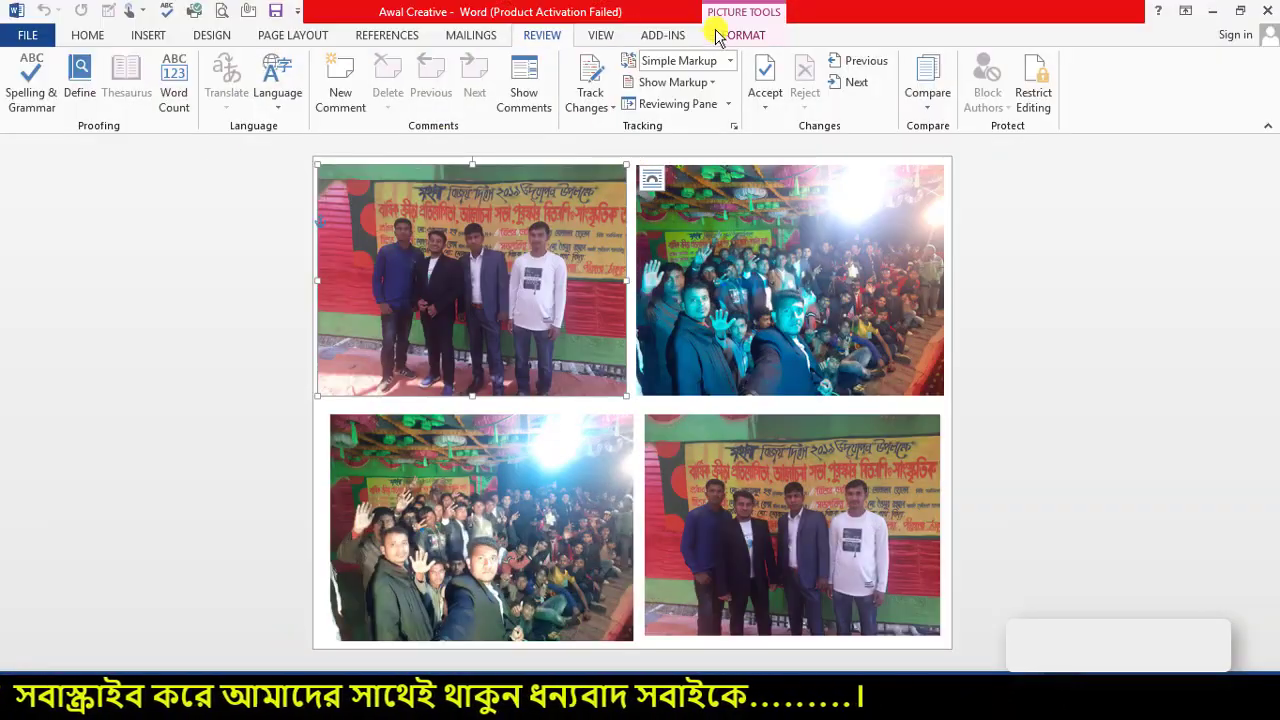
# Step: Show Picture Tools FORMAT, place Word beside the Properties window, then maximize Word again
pyautogui.click(718, 36)
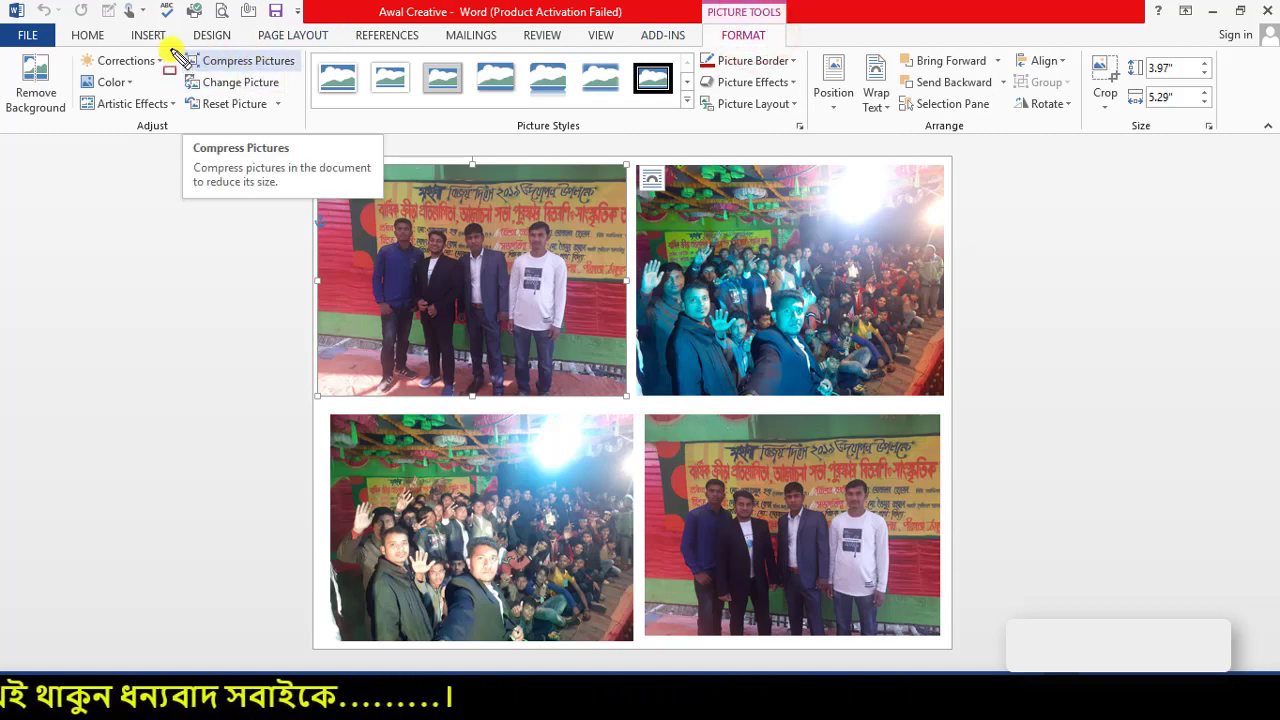
pyautogui.moveTo(172, 48); pyautogui.dragTo(293, 70)
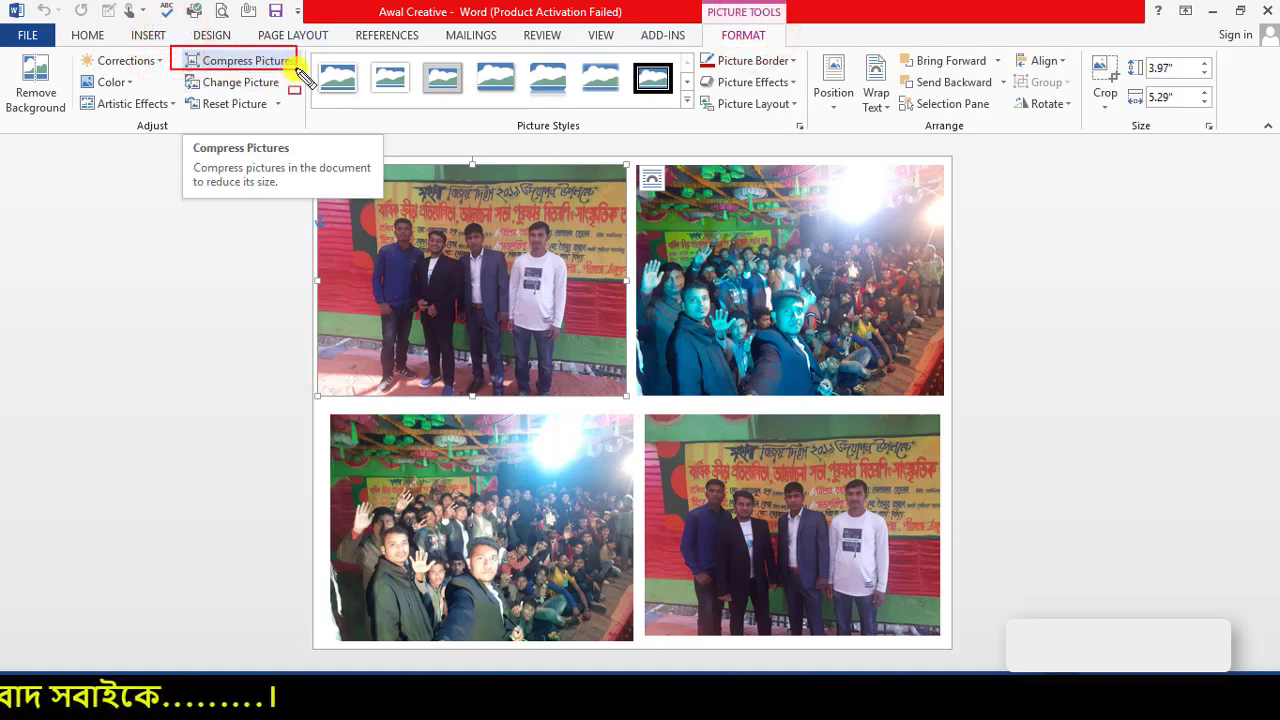
pyautogui.click(1240, 12)
pyautogui.moveTo(475, 35); pyautogui.dragTo(1030, 35)
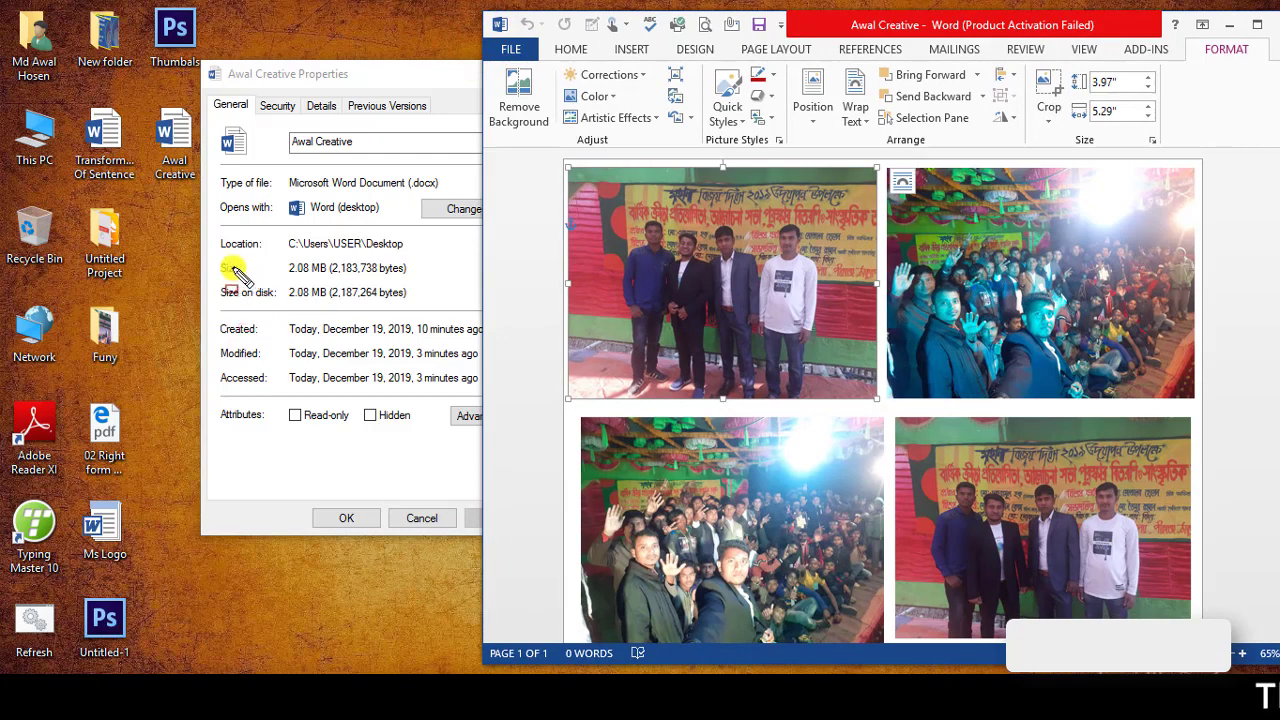
pyautogui.moveTo(208, 251); pyautogui.dragTo(425, 304)
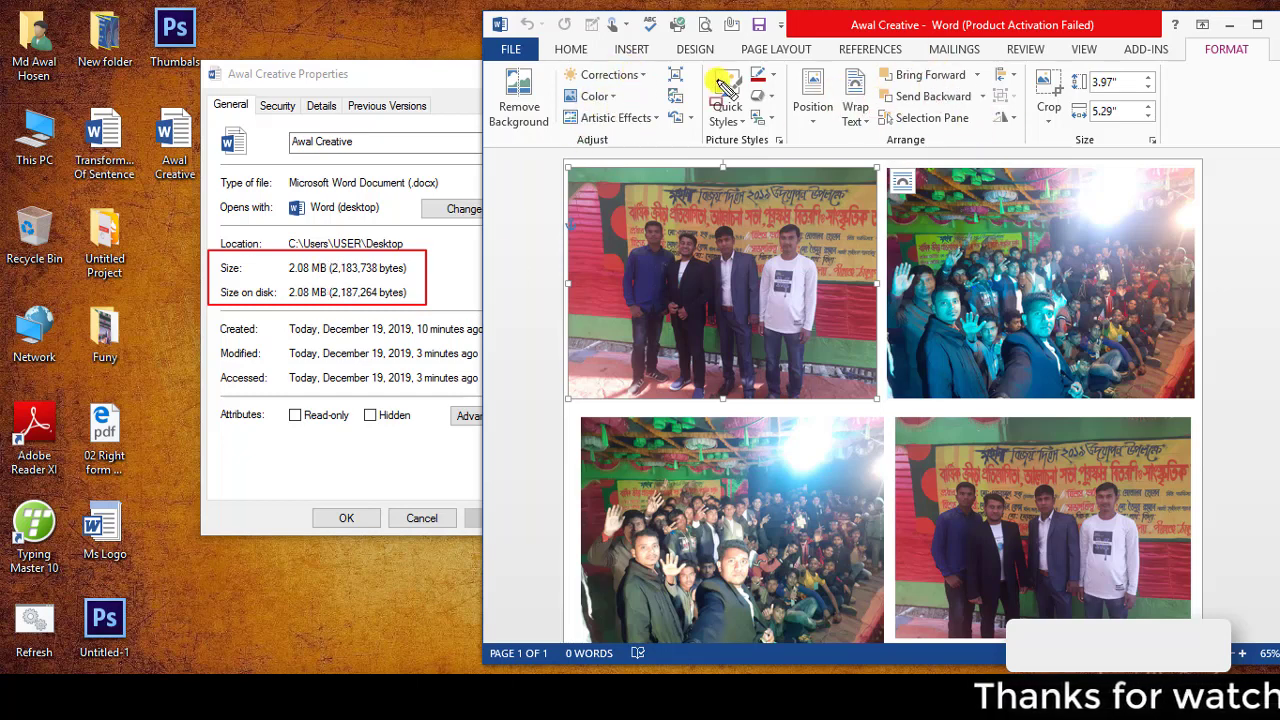
pyautogui.click(1258, 26)
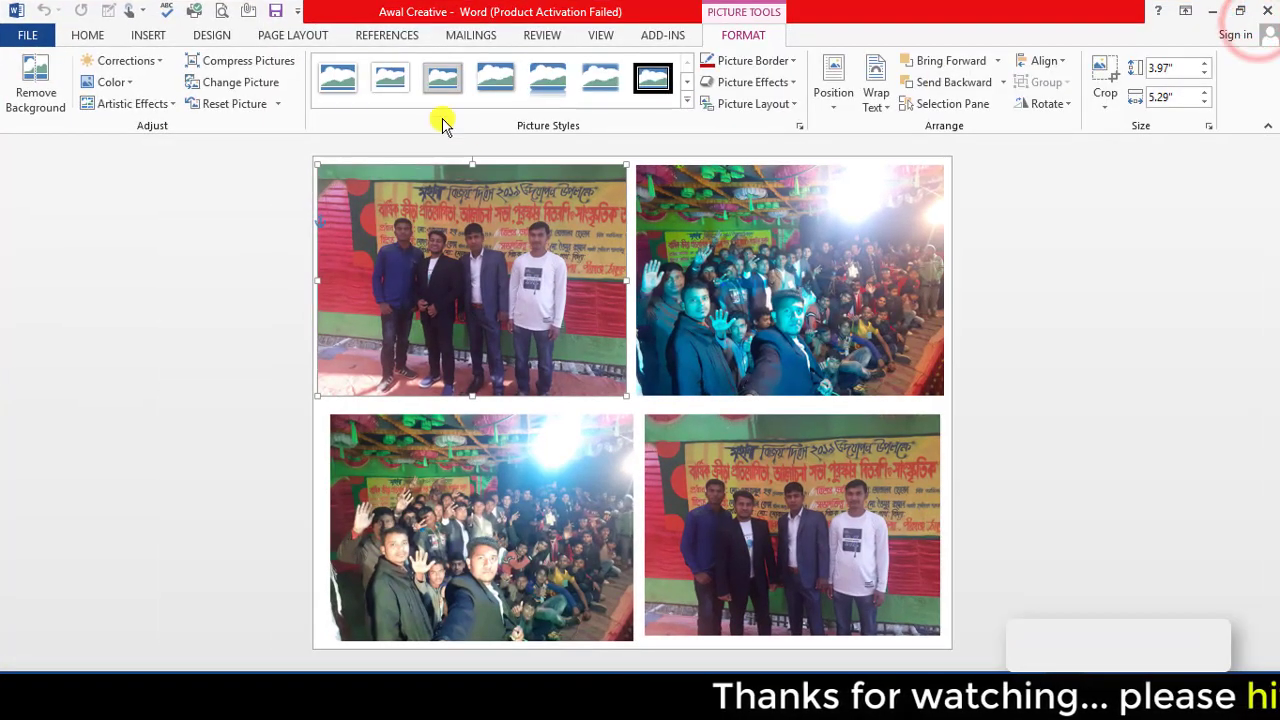
# Step: Select all four photos using Ctrl+click and open the Compress Pictures options
pyautogui.click(800, 297)
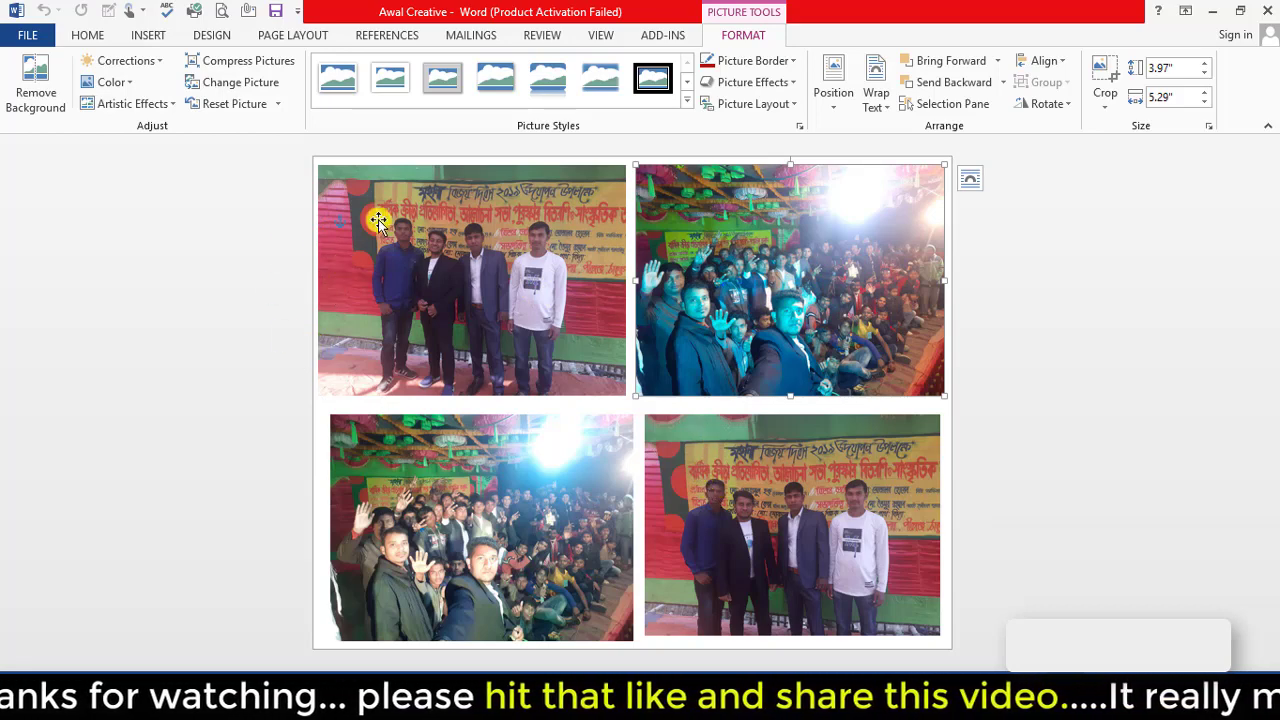
pyautogui.keyDown('ctrl'); pyautogui.click(450, 280); pyautogui.keyUp('ctrl')
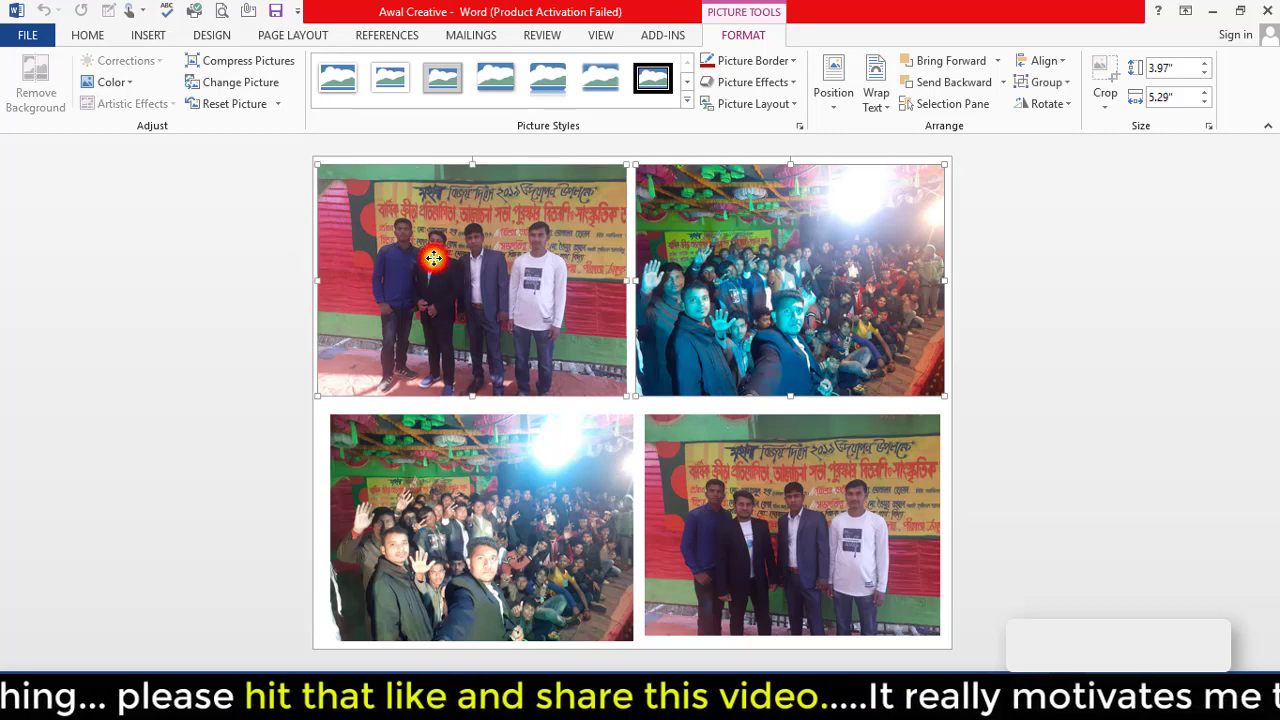
pyautogui.keyDown('ctrl'); pyautogui.click(488, 500); pyautogui.keyUp('ctrl')
pyautogui.keyDown('ctrl'); pyautogui.click(767, 510); pyautogui.keyUp('ctrl')
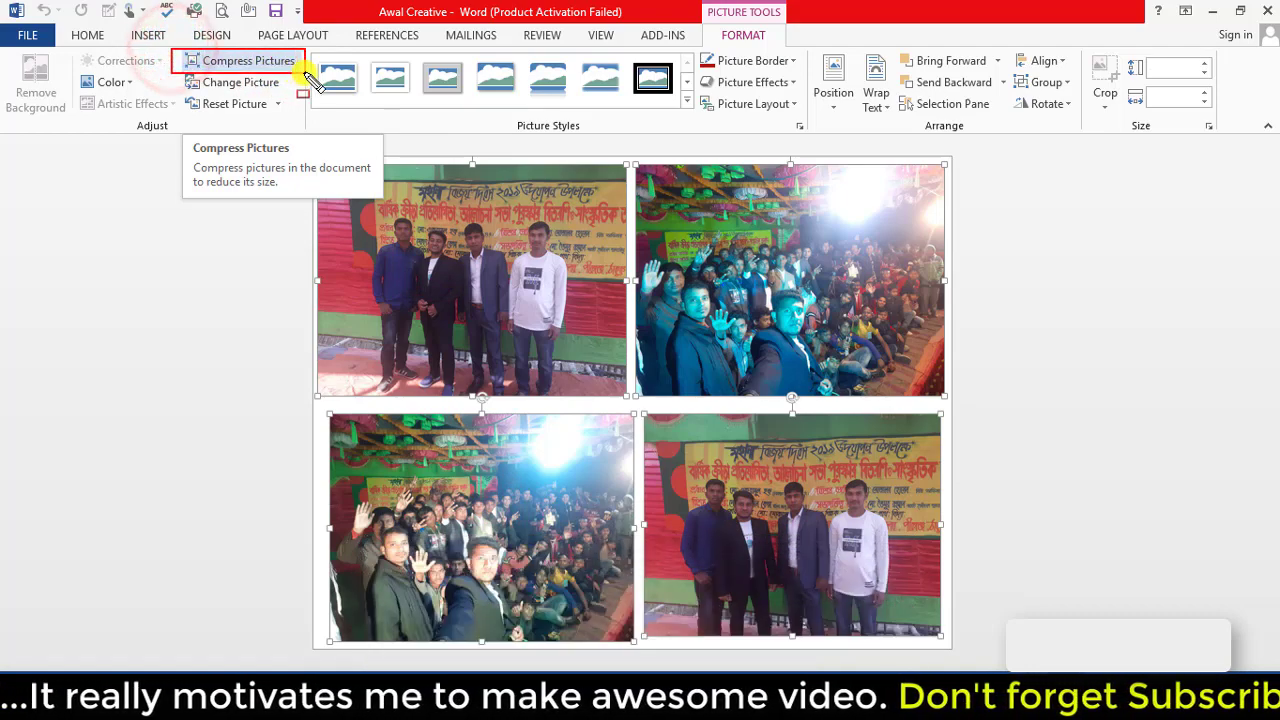
pyautogui.click(271, 62)
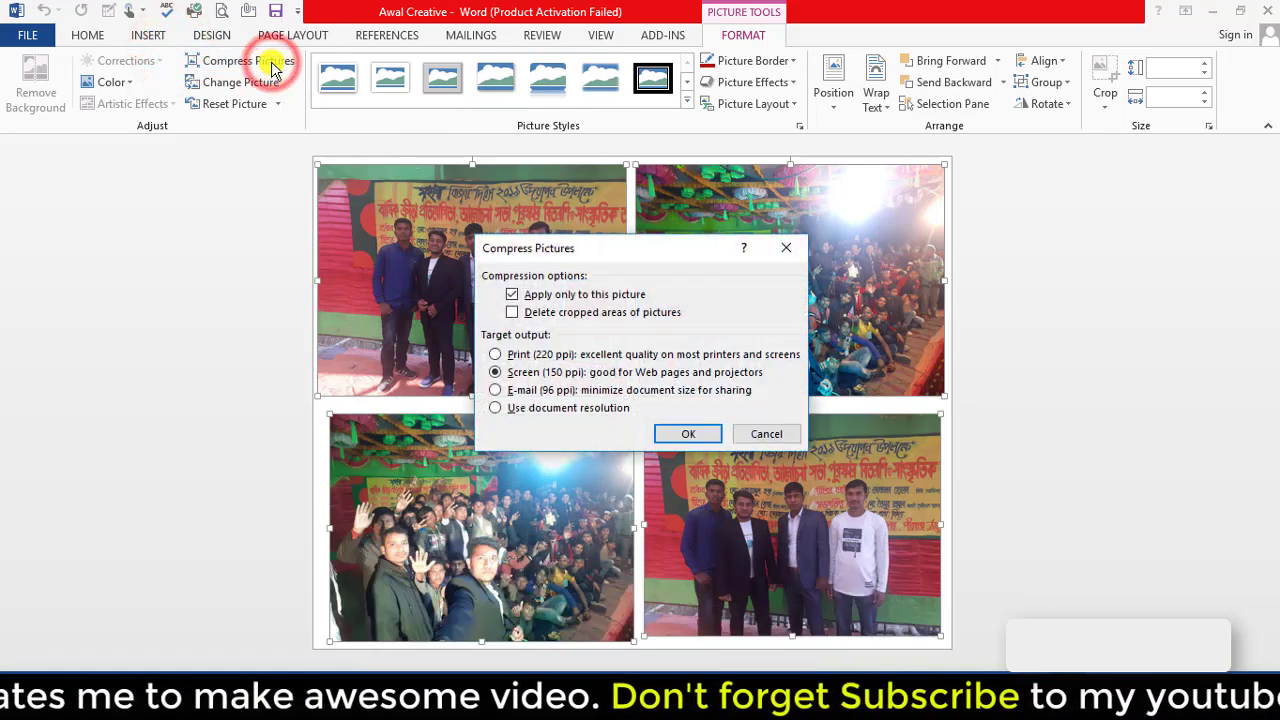
pyautogui.moveTo(649, 250)
pyautogui.mouseDown()
pyautogui.moveTo(309, 199)
pyautogui.moveTo(674, 220)
pyautogui.mouseUp()
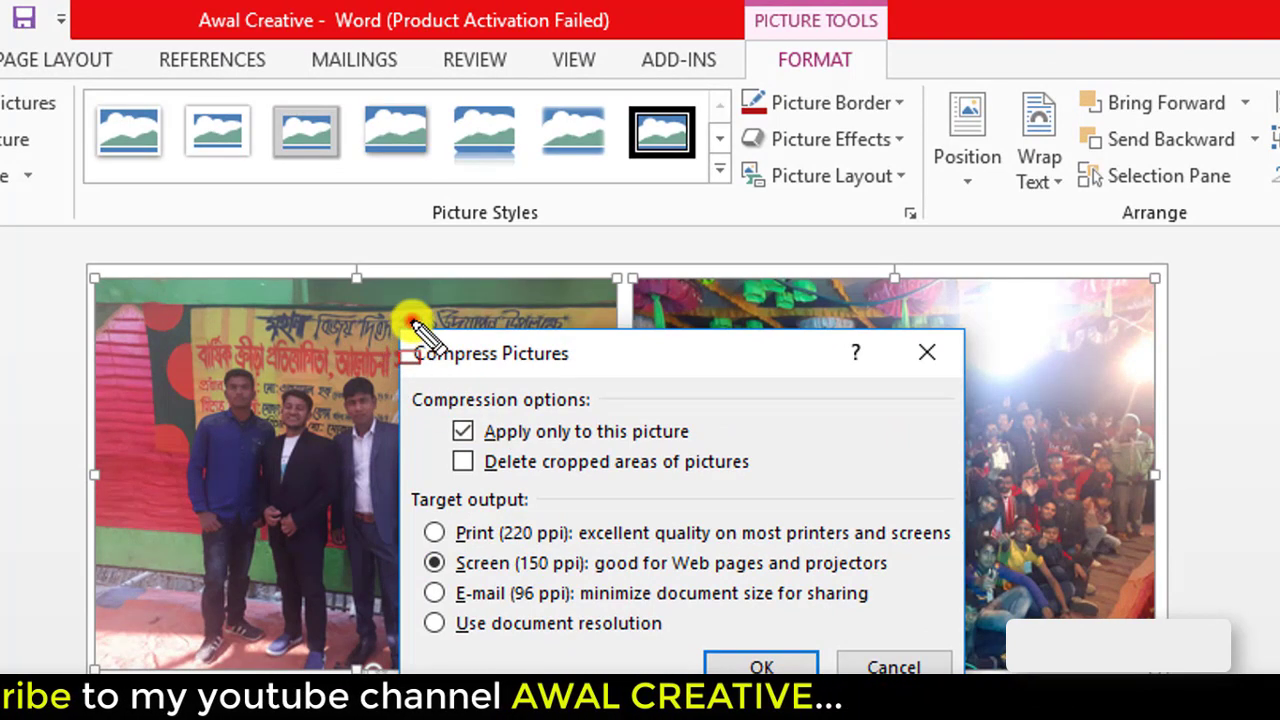
pyautogui.moveTo(412, 330)
pyautogui.mouseDown()
pyautogui.moveTo(577, 382)
pyautogui.moveTo(629, 382)
pyautogui.mouseUp()
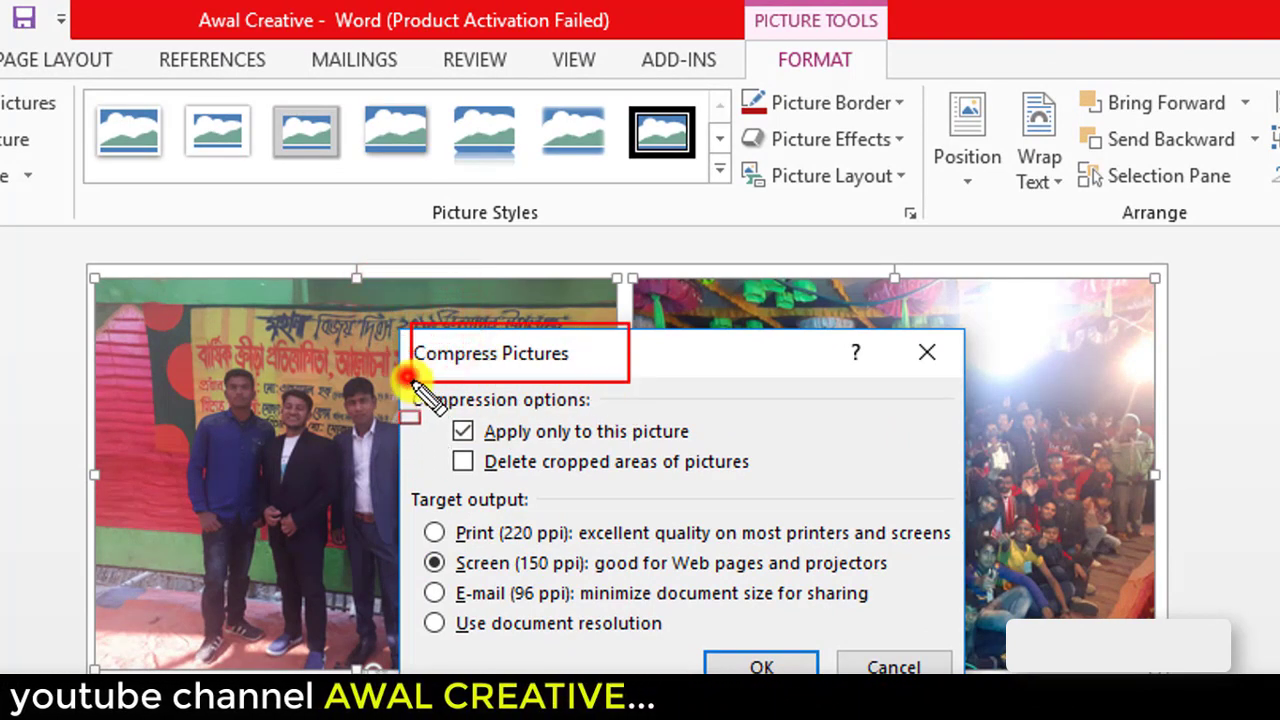
pyautogui.moveTo(410, 378)
pyautogui.mouseDown()
pyautogui.moveTo(686, 474)
pyautogui.moveTo(802, 485)
pyautogui.mouseUp()
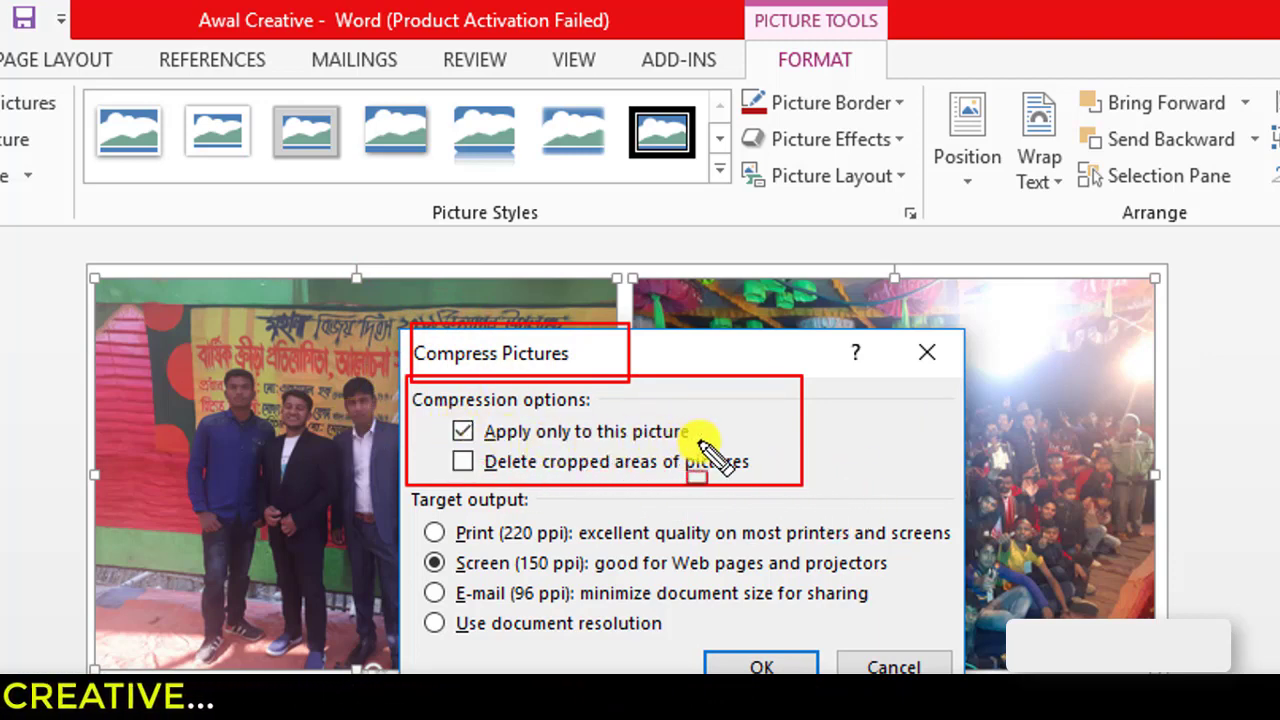
pyautogui.moveTo(455, 430); pyautogui.dragTo(512, 424)
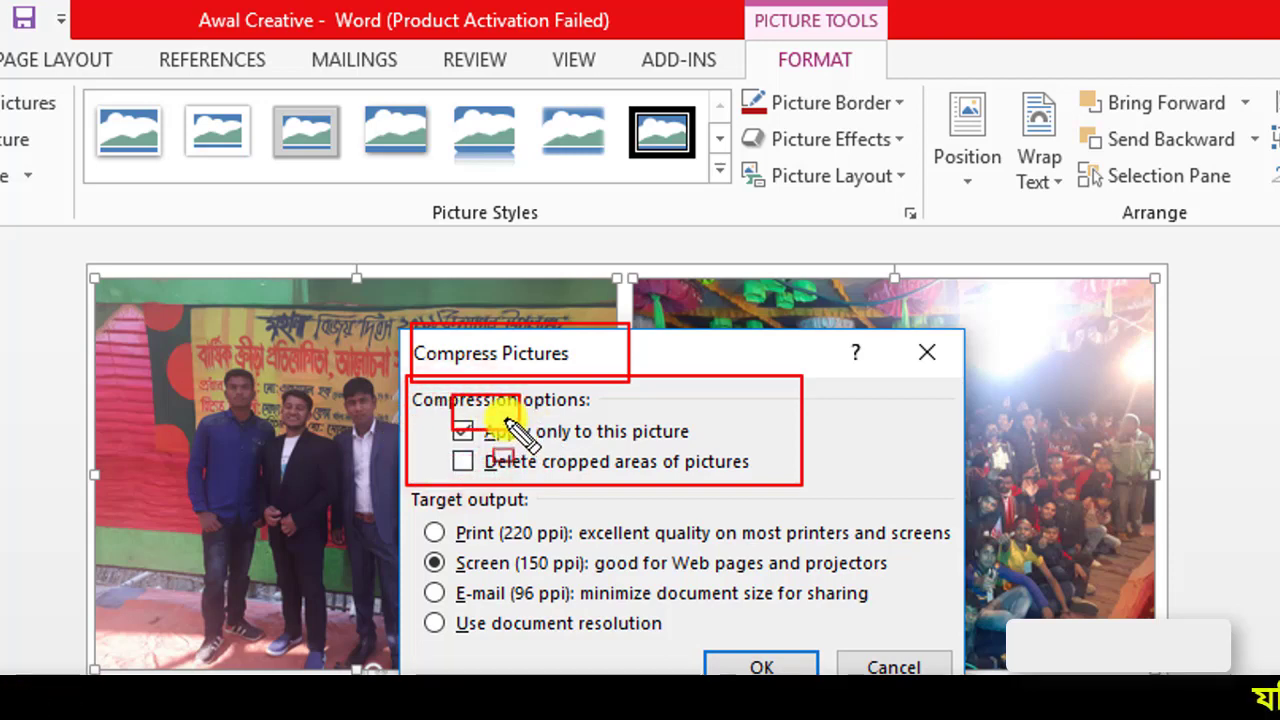
pyautogui.press('Escape')
pyautogui.moveTo(460, 465); pyautogui.dragTo(447, 480)
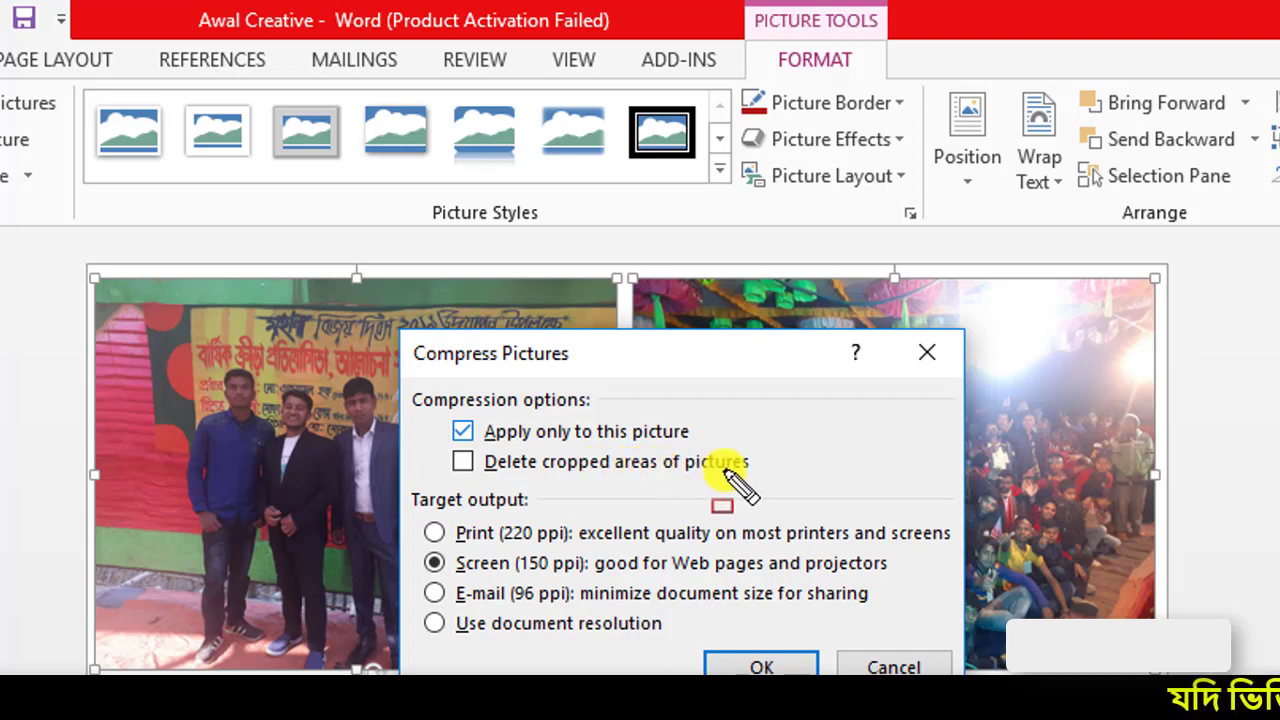
pyautogui.moveTo(434, 447); pyautogui.dragTo(791, 482)
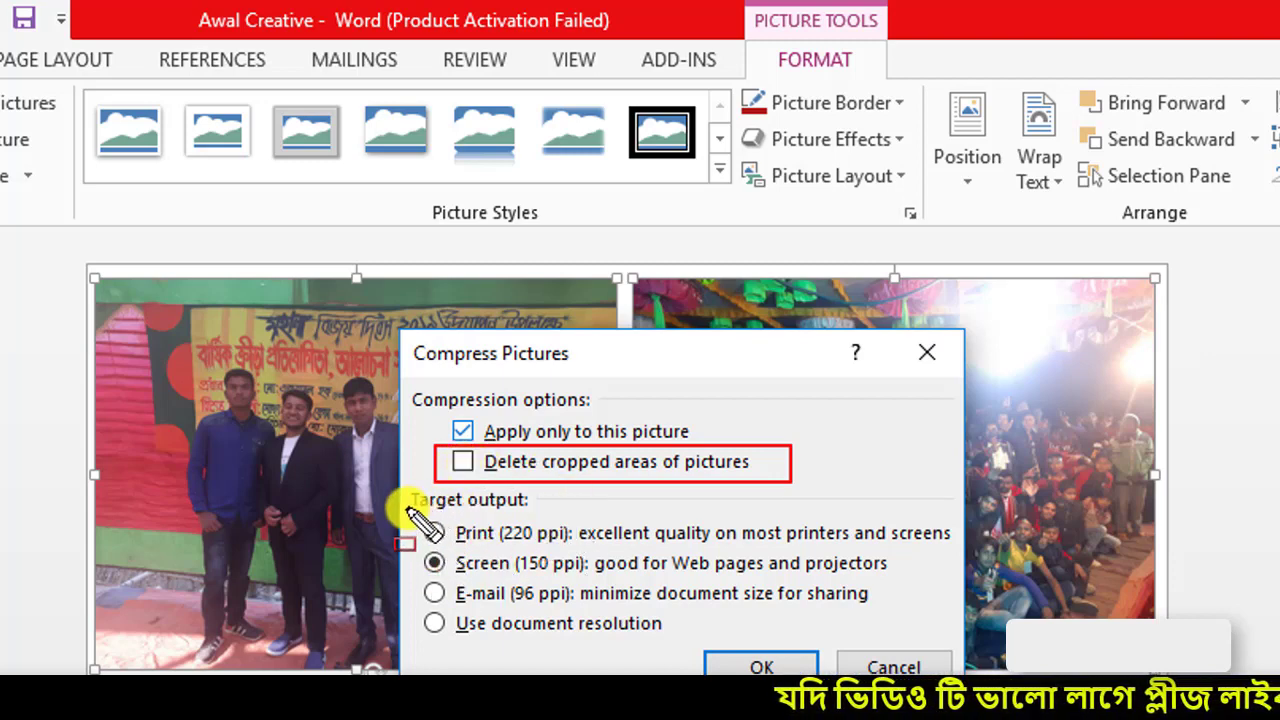
pyautogui.moveTo(406, 486)
pyautogui.mouseDown()
pyautogui.moveTo(976, 656)
pyautogui.moveTo(966, 637)
pyautogui.mouseUp()
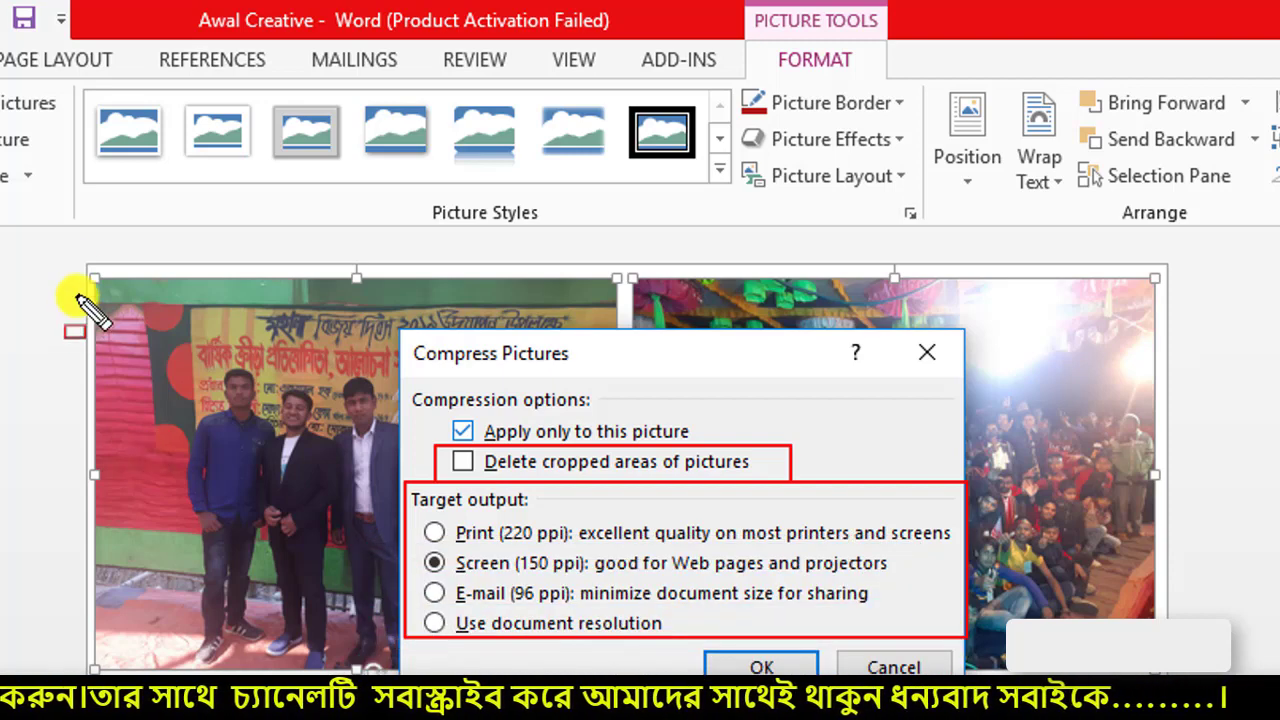
# Step: Choose Screen (150 ppi) target output, leave cropped areas undeleted, and apply the compression
pyautogui.moveTo(90, 258); pyautogui.dragTo(583, 615)
pyautogui.moveTo(633, 655); pyautogui.dragTo(1172, 668)
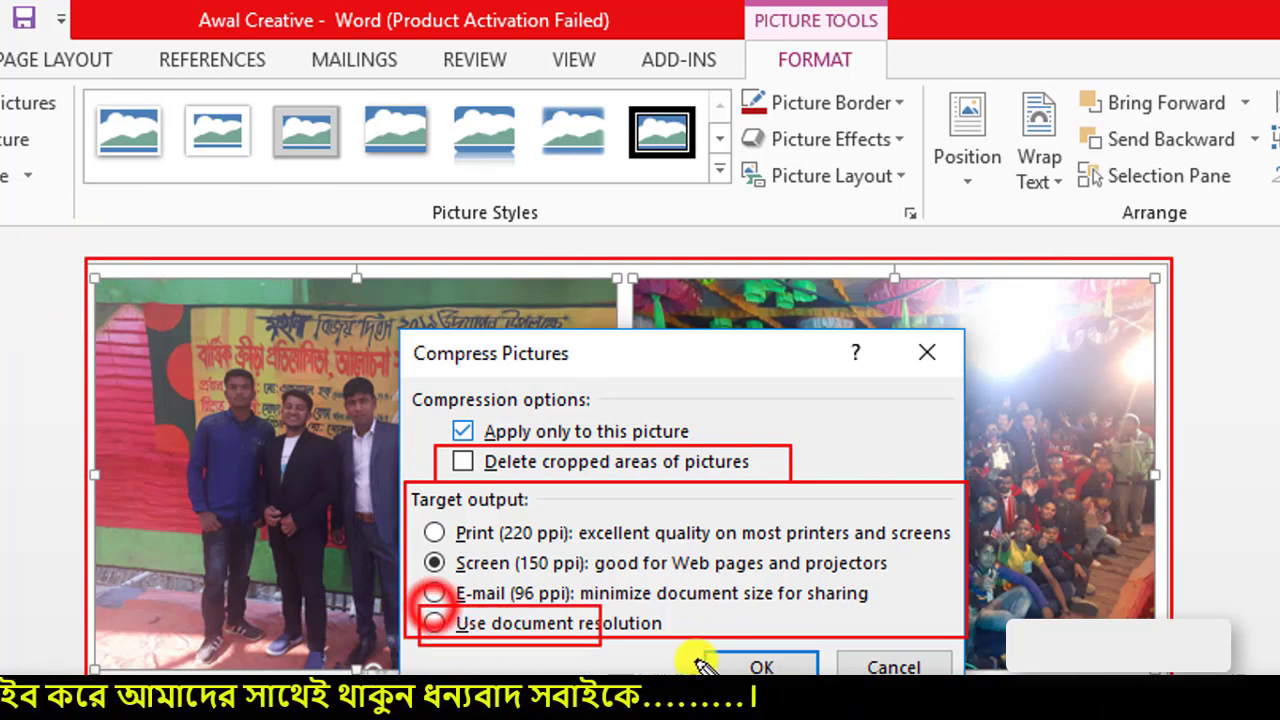
pyautogui.moveTo(420, 606); pyautogui.dragTo(720, 662)
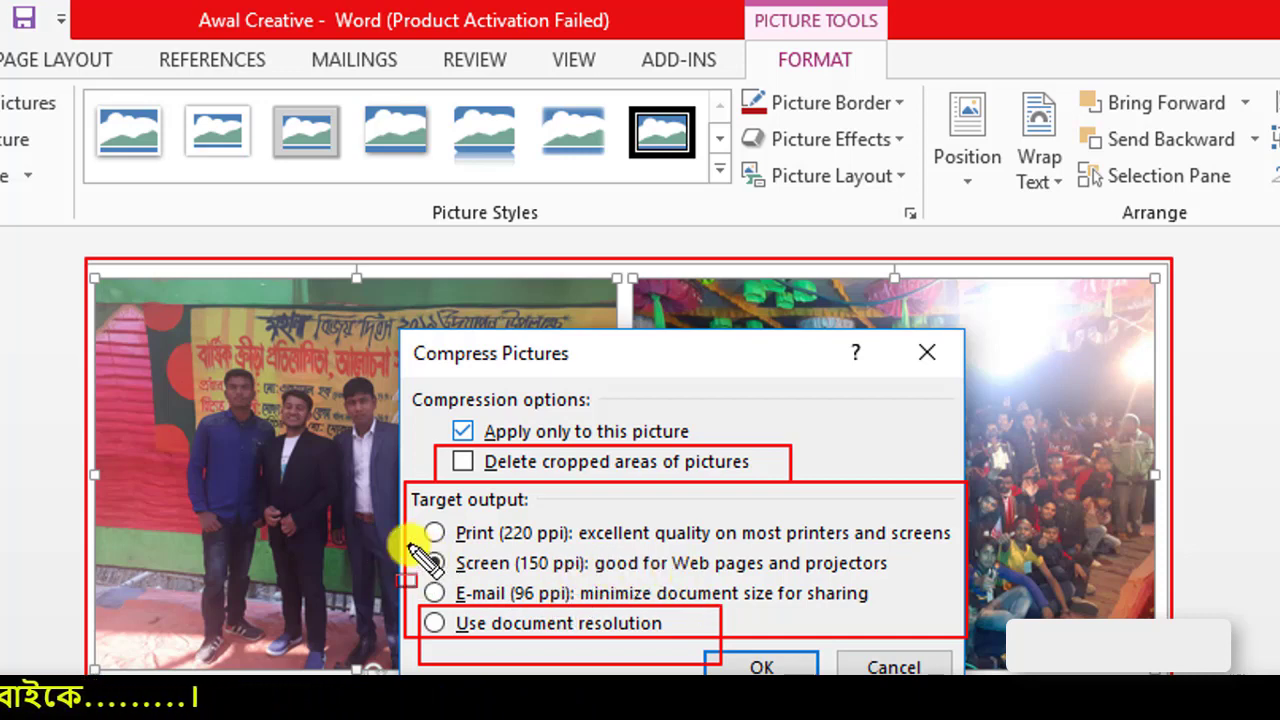
pyautogui.moveTo(406, 545); pyautogui.dragTo(915, 583)
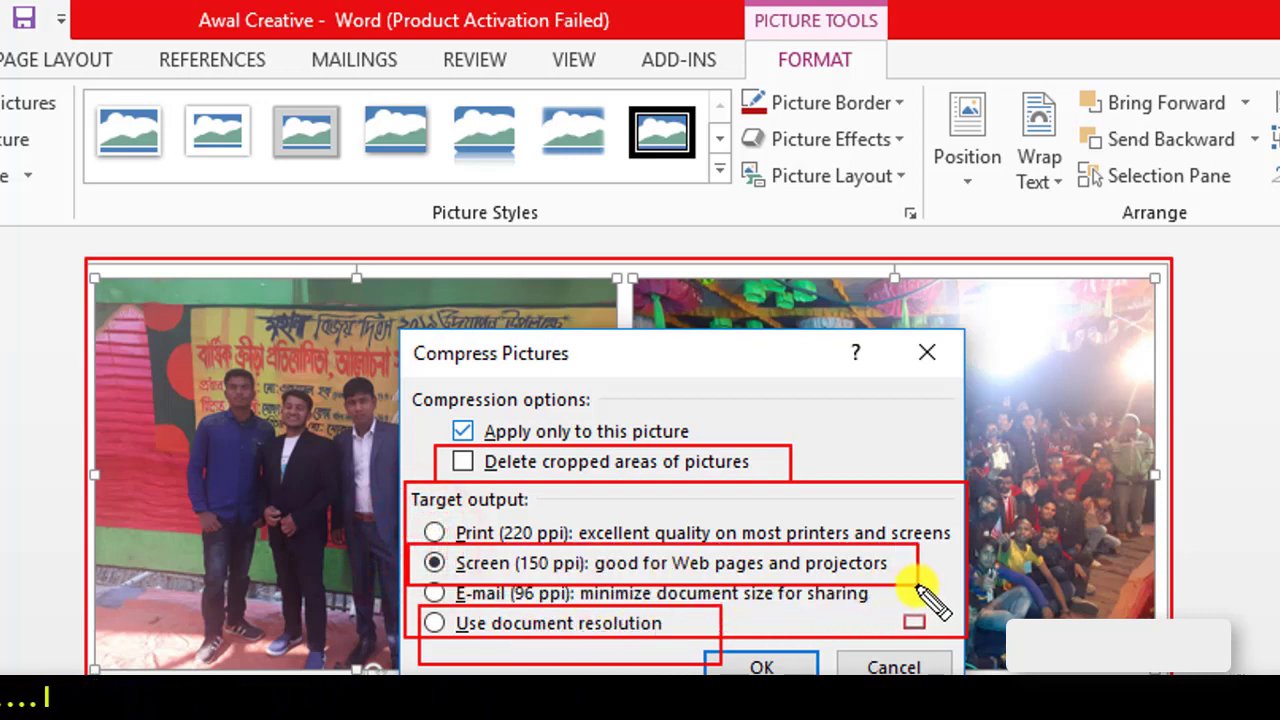
pyautogui.press('Escape')
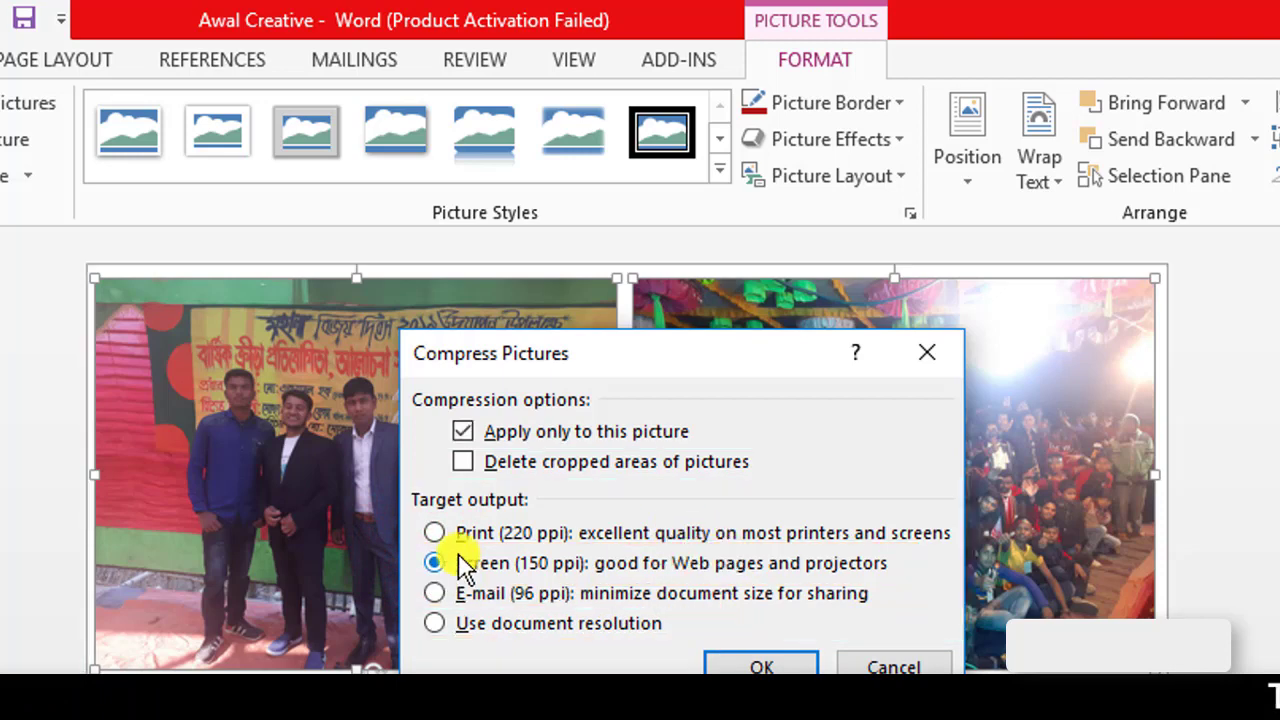
pyautogui.click(434, 563)
pyautogui.click(430, 535)
pyautogui.click(434, 622)
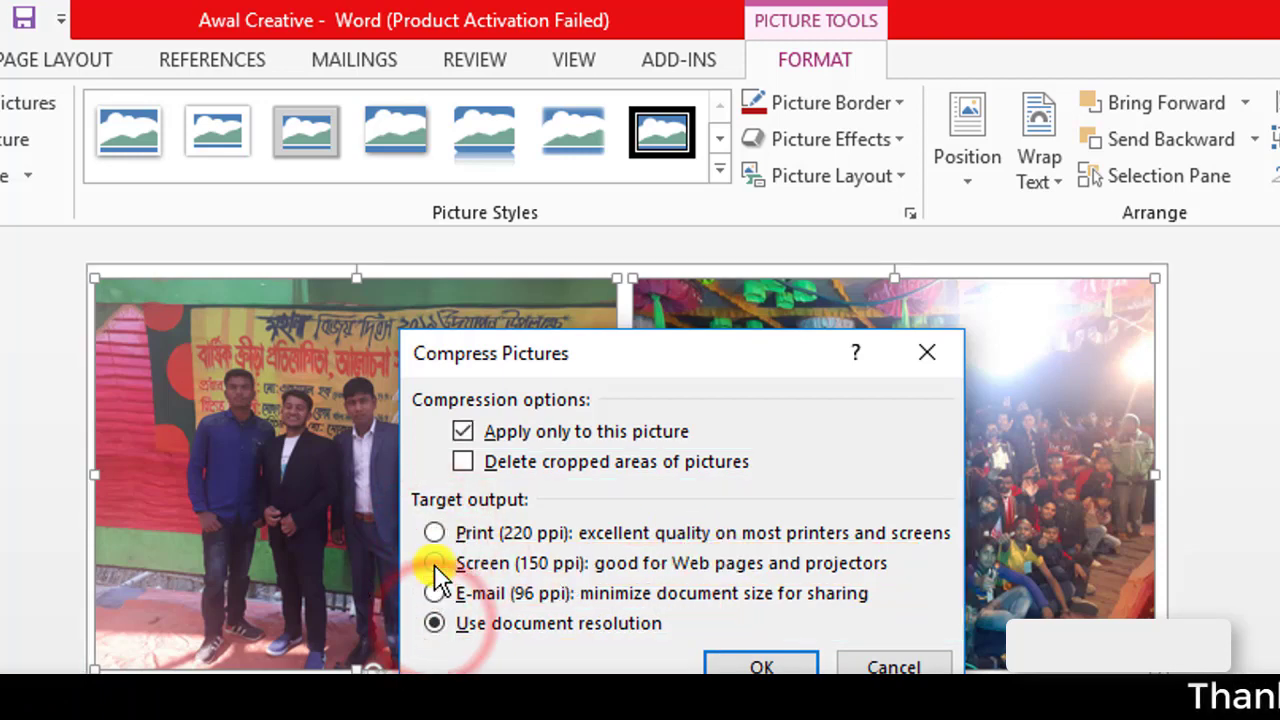
pyautogui.click(434, 563)
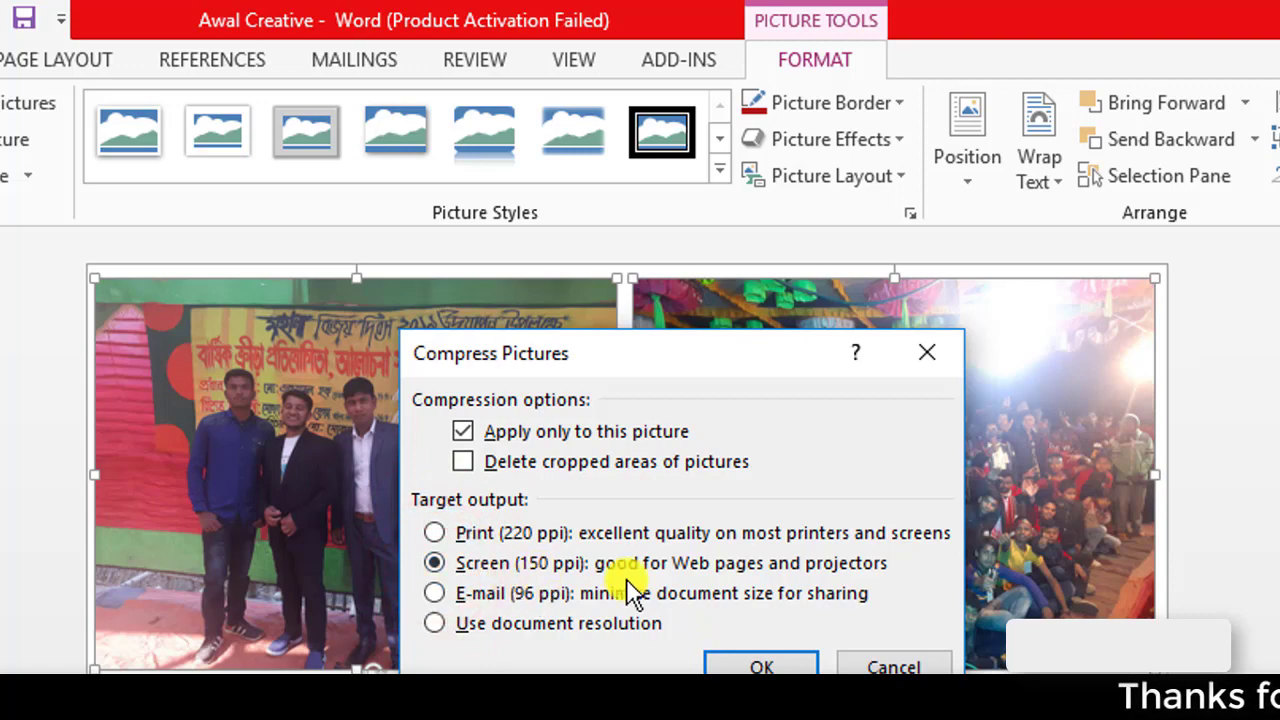
pyautogui.click(752, 665)
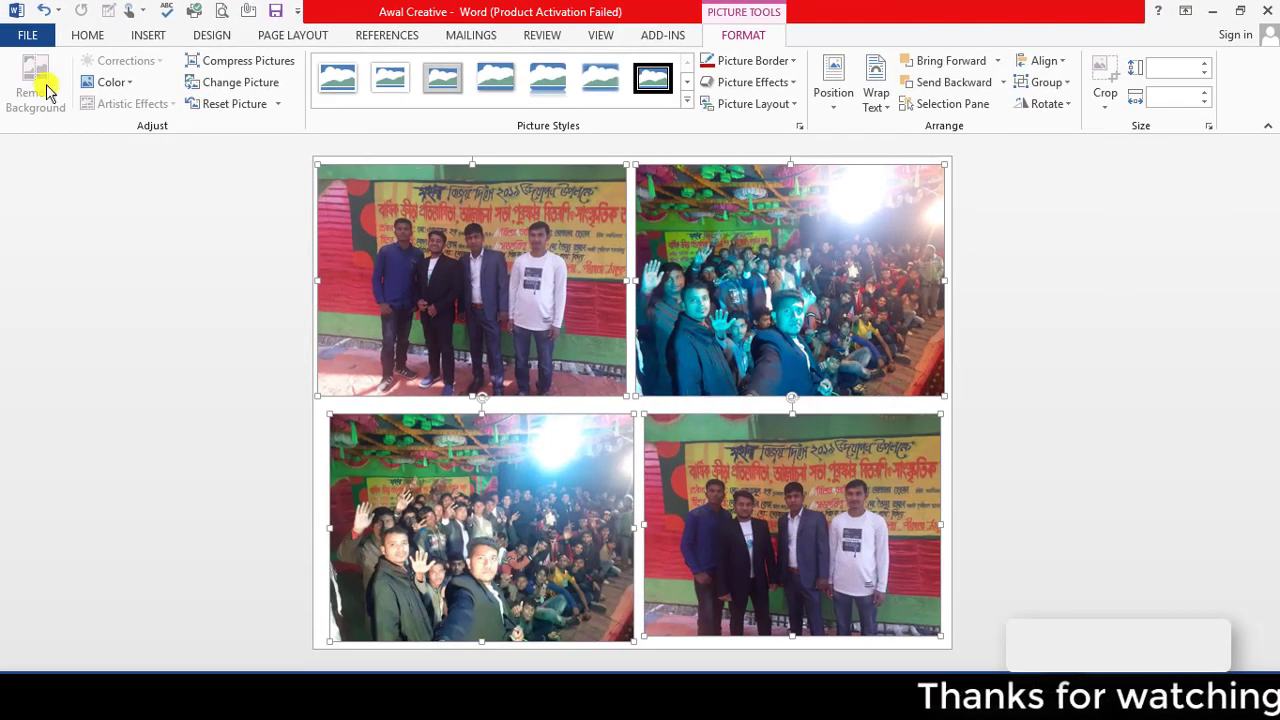
# Step: Save the Awal Creative document through FILE > Save
pyautogui.click(30, 44)
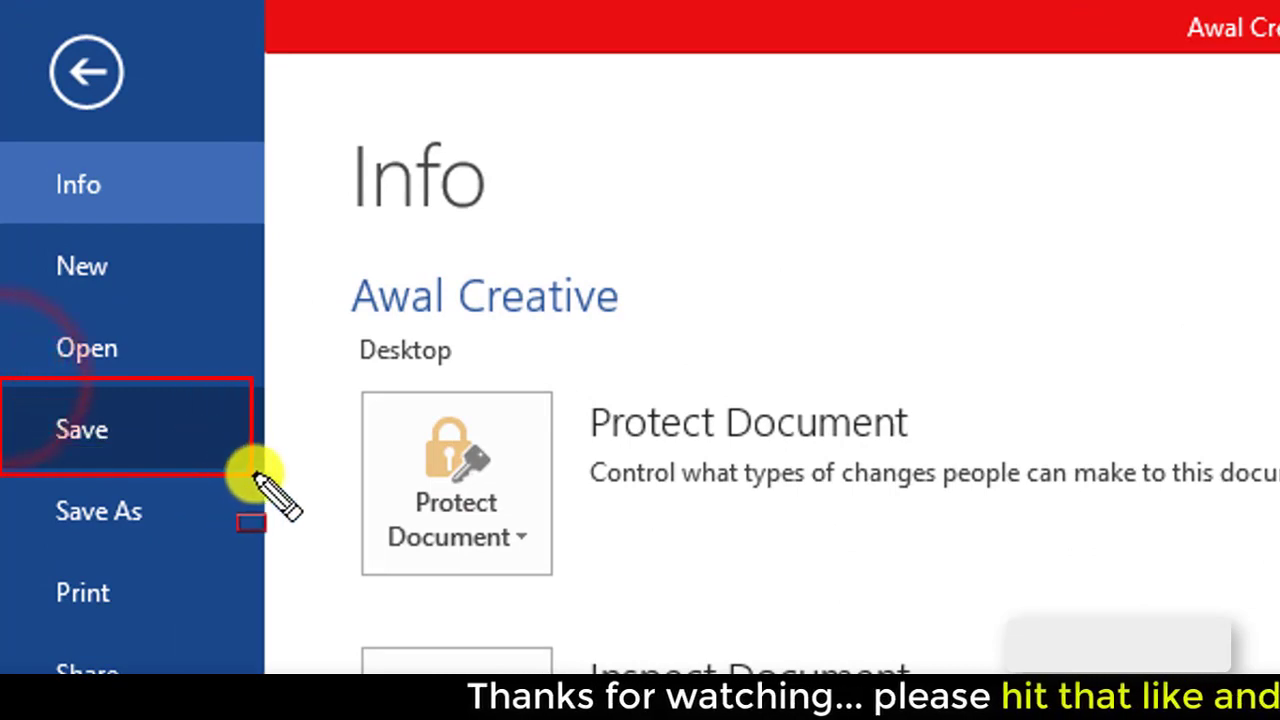
pyautogui.click(78, 432)
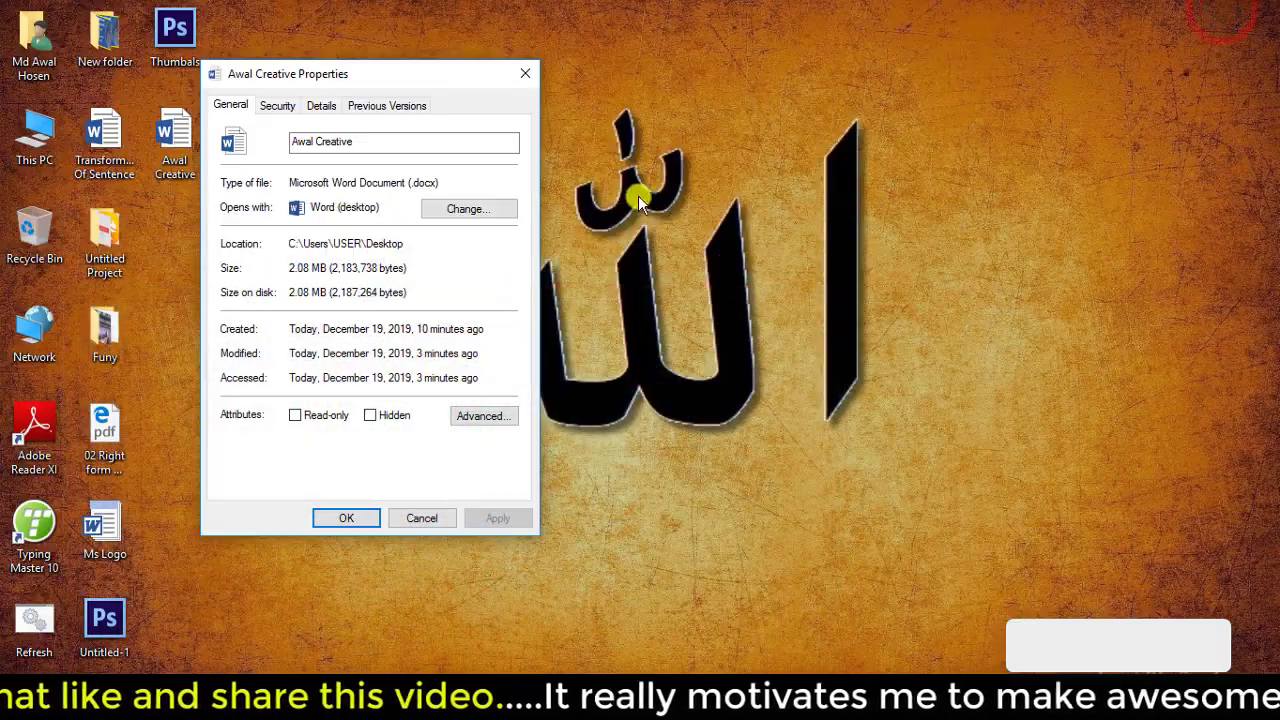
# Step: Refresh the desktop and close the outdated Properties window showing 2.08 MB
pyautogui.rightClick(638, 198)
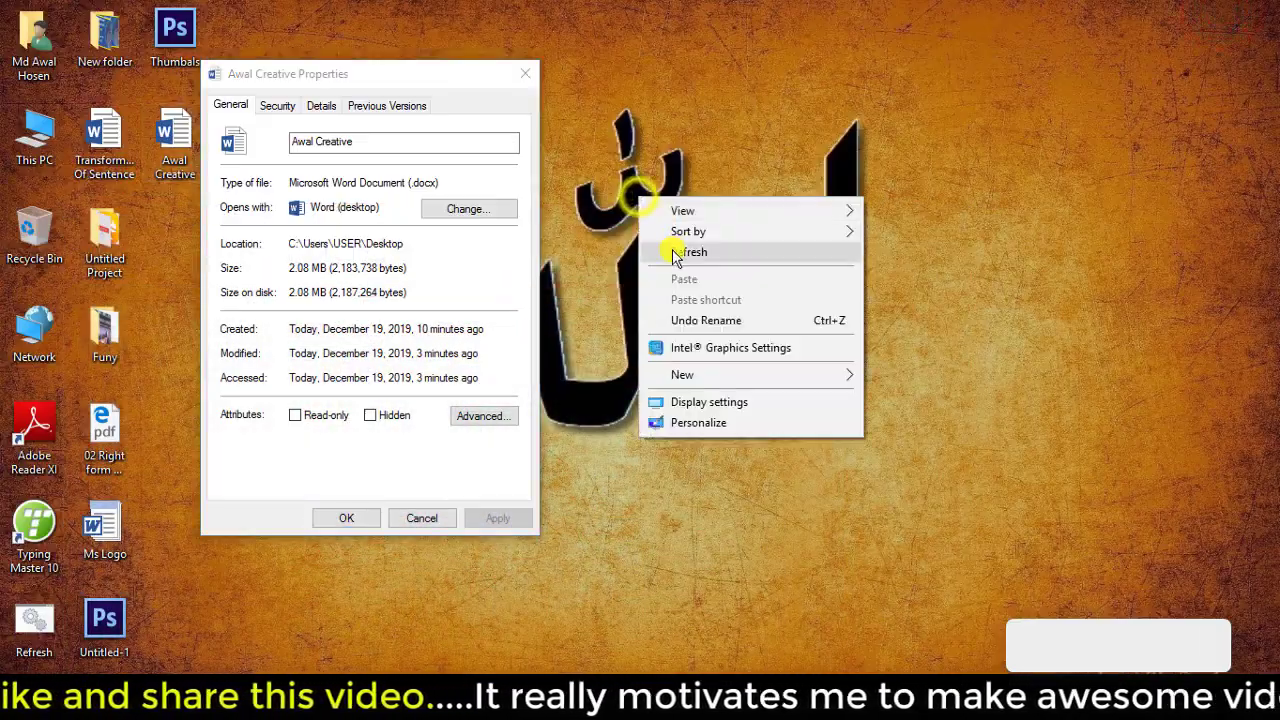
pyautogui.click(674, 251)
pyautogui.rightClick(670, 172)
pyautogui.click(703, 223)
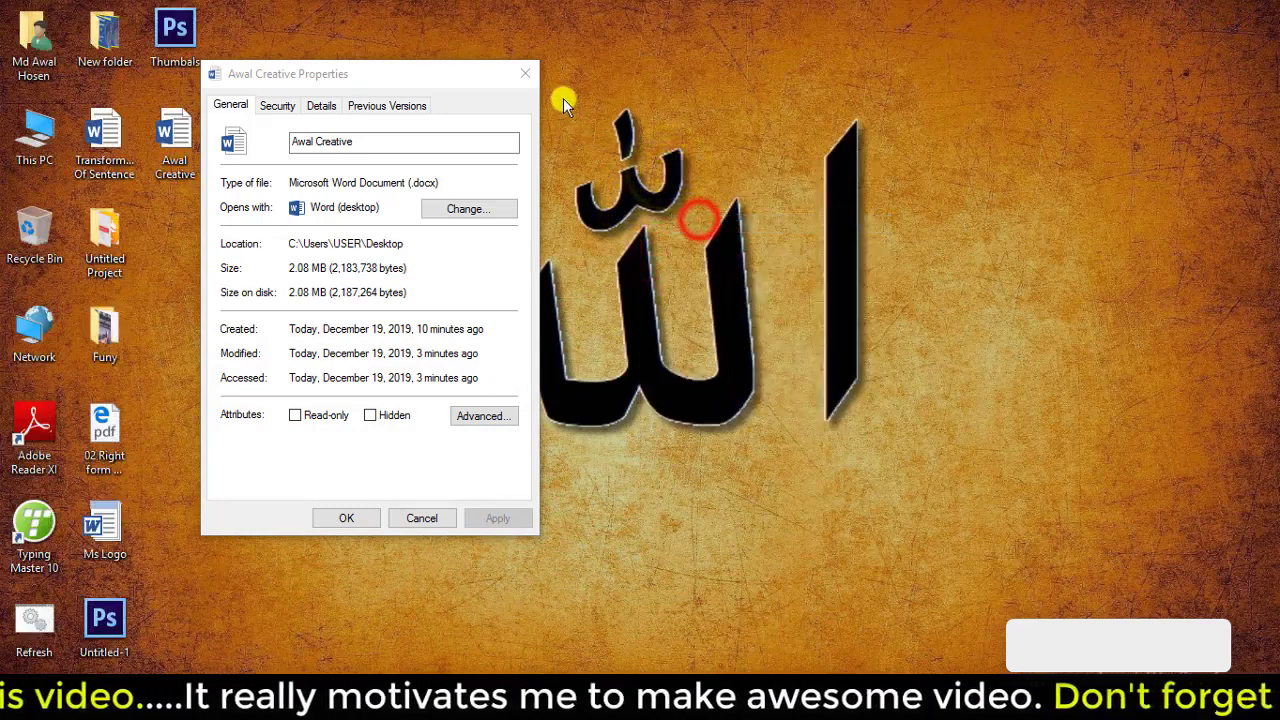
pyautogui.click(525, 73)
pyautogui.rightClick(246, 137)
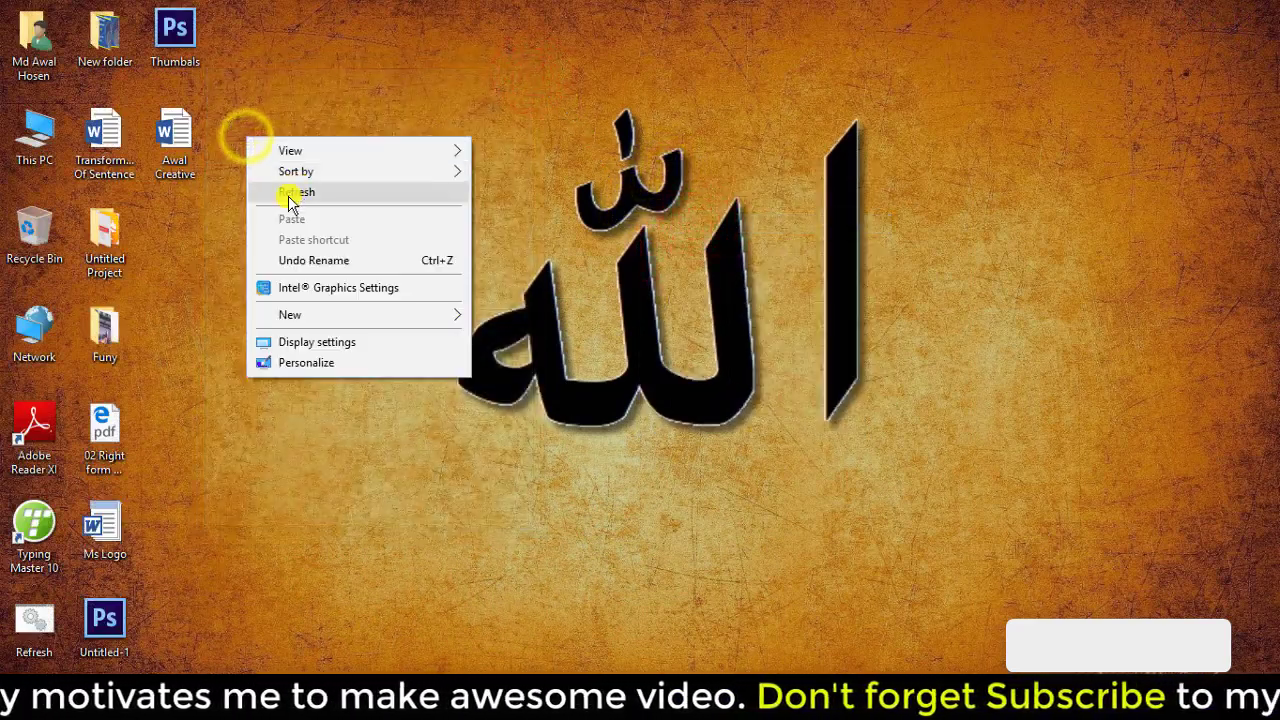
pyautogui.click(286, 194)
# Step: Open the Awal Creative file's Properties again and read its new 851 KB size
pyautogui.rightClick(175, 147)
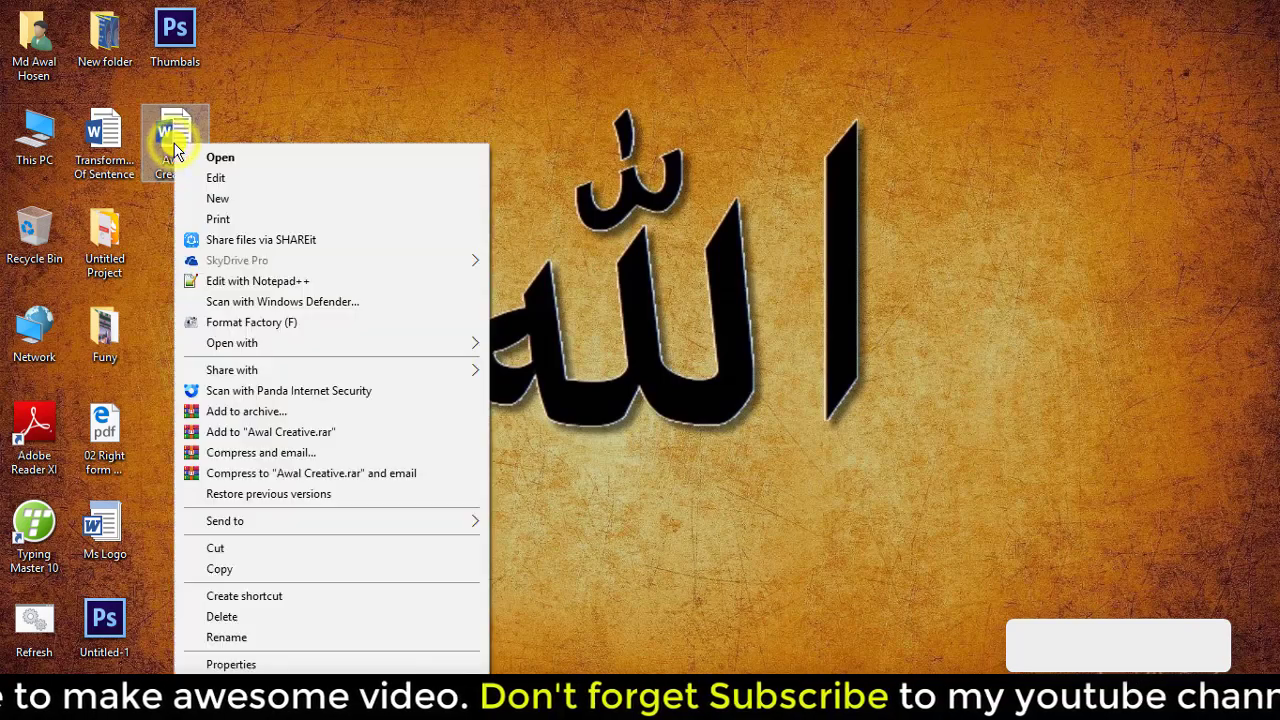
pyautogui.click(217, 664)
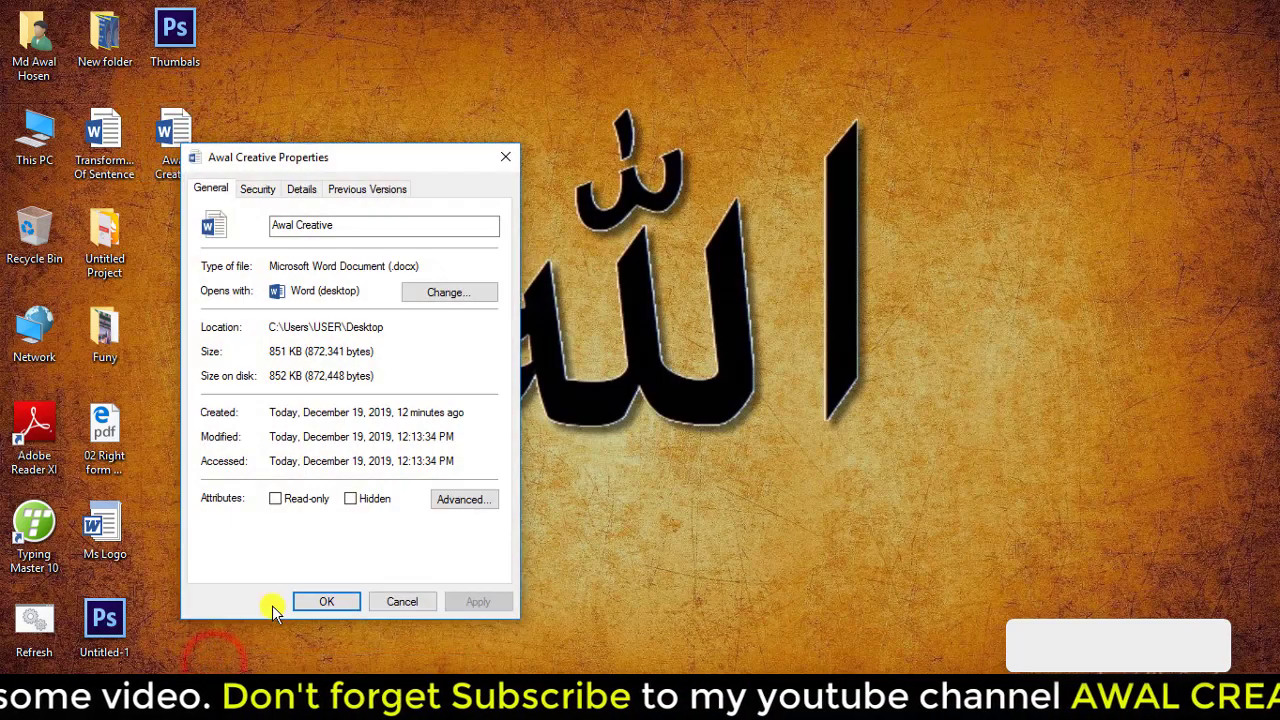
pyautogui.moveTo(360, 152); pyautogui.dragTo(535, 60)
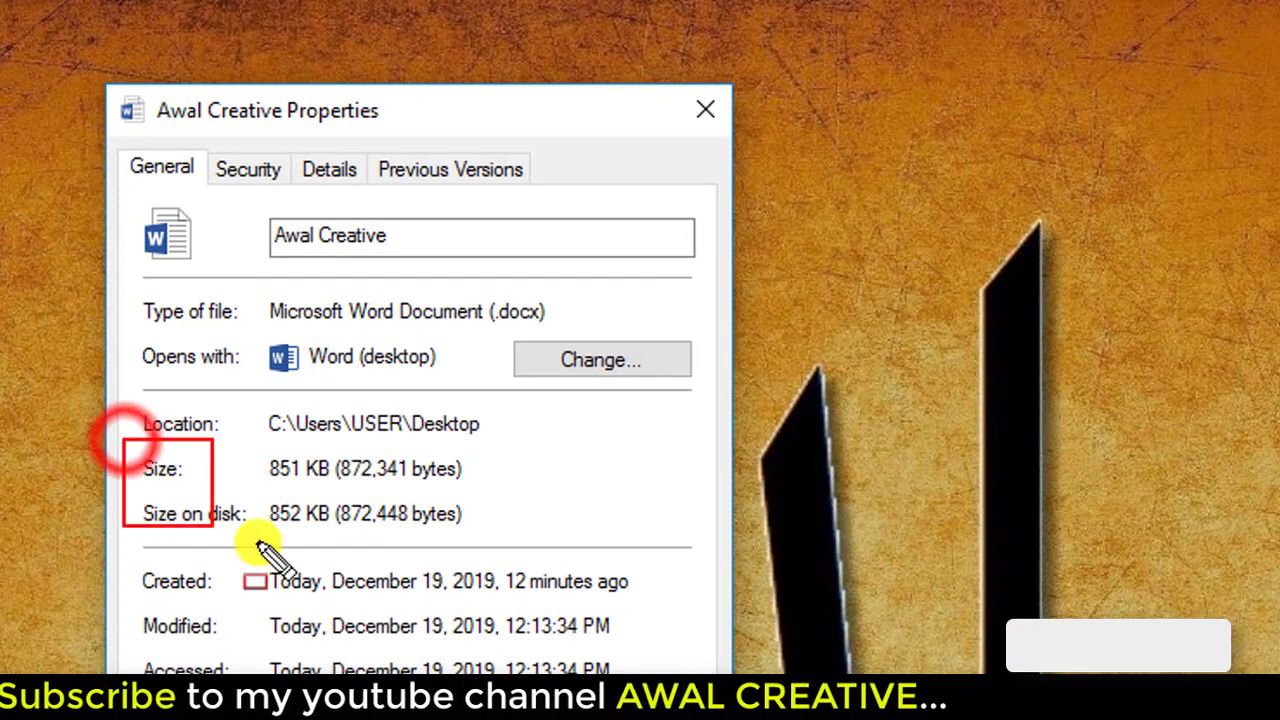
pyautogui.moveTo(123, 440); pyautogui.dragTo(540, 538)
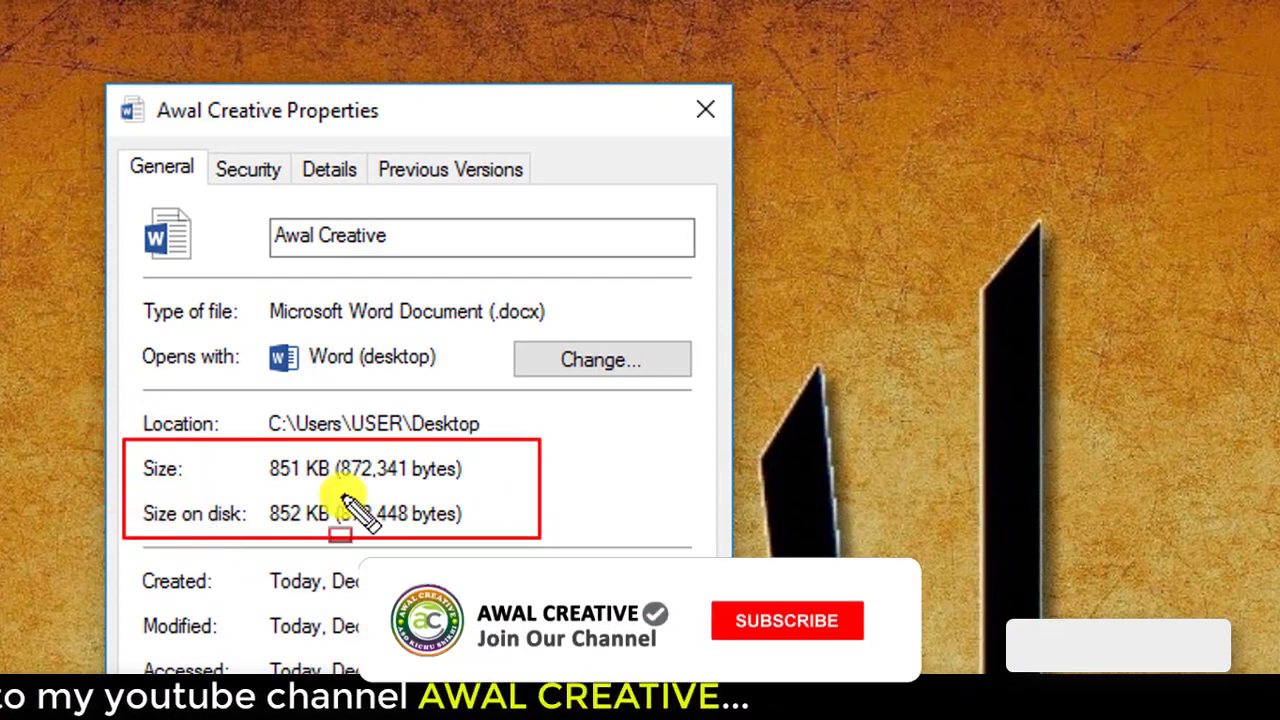
pyautogui.moveTo(868, 364); pyautogui.dragTo(1042, 670)
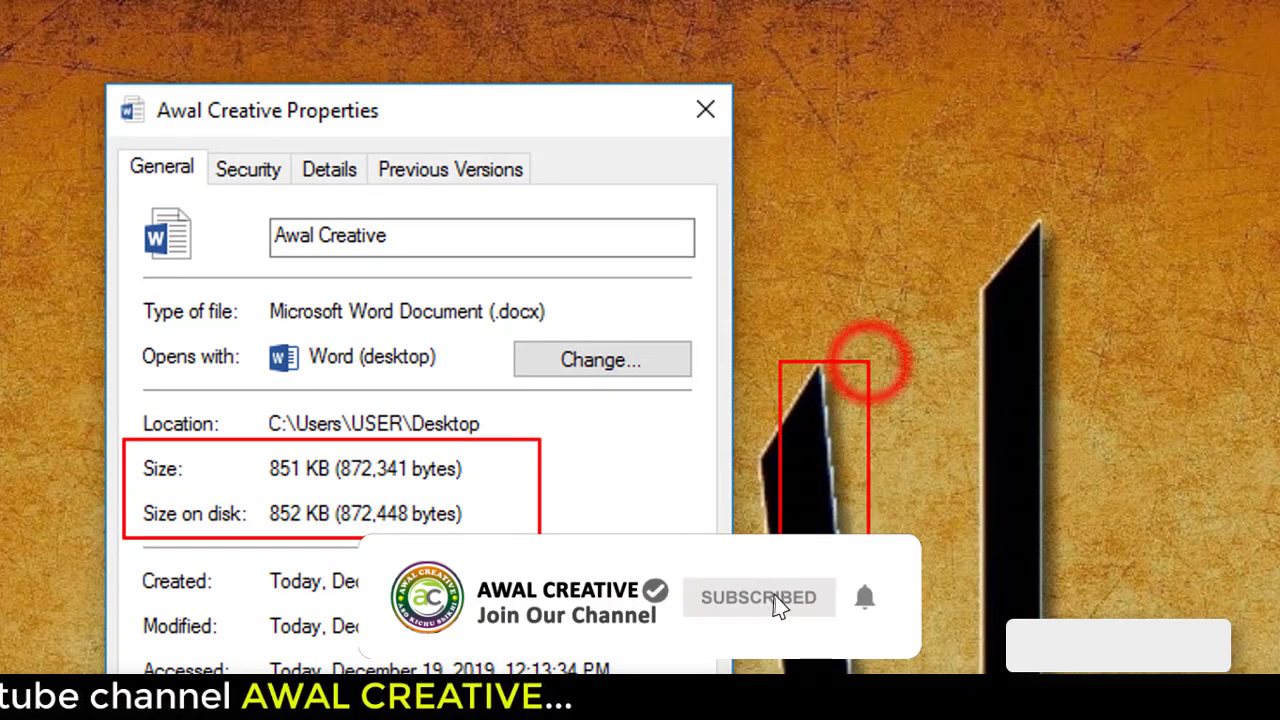